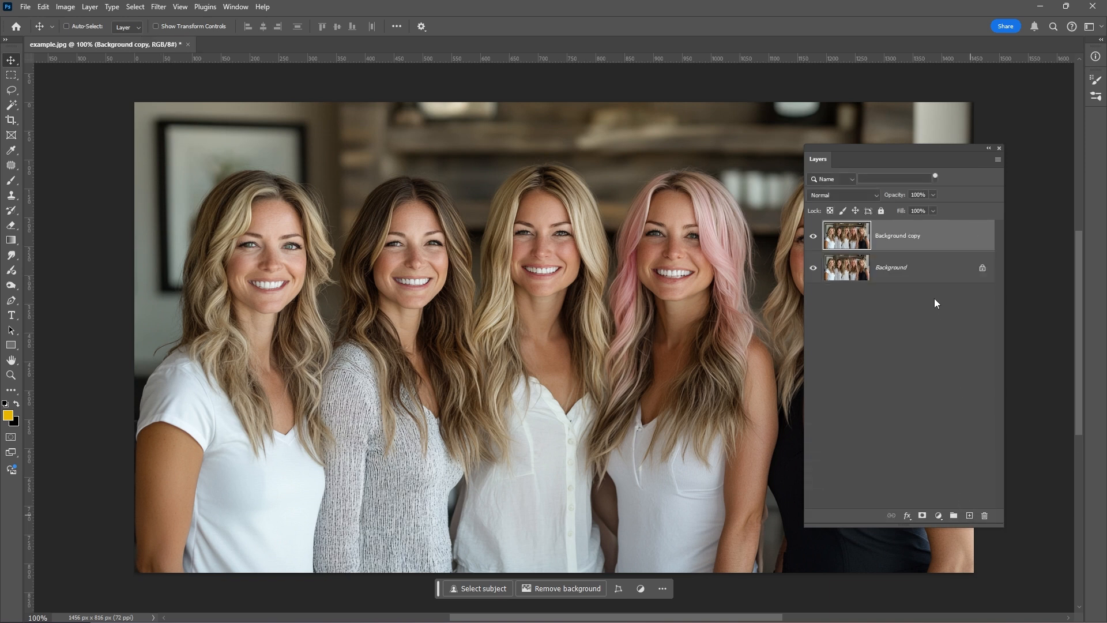
Hide the Background layer and select the middle woman on Background copy as an object in Select and Mask.
left_click(814, 269)
left_click_drag(855, 151, 979, 235)
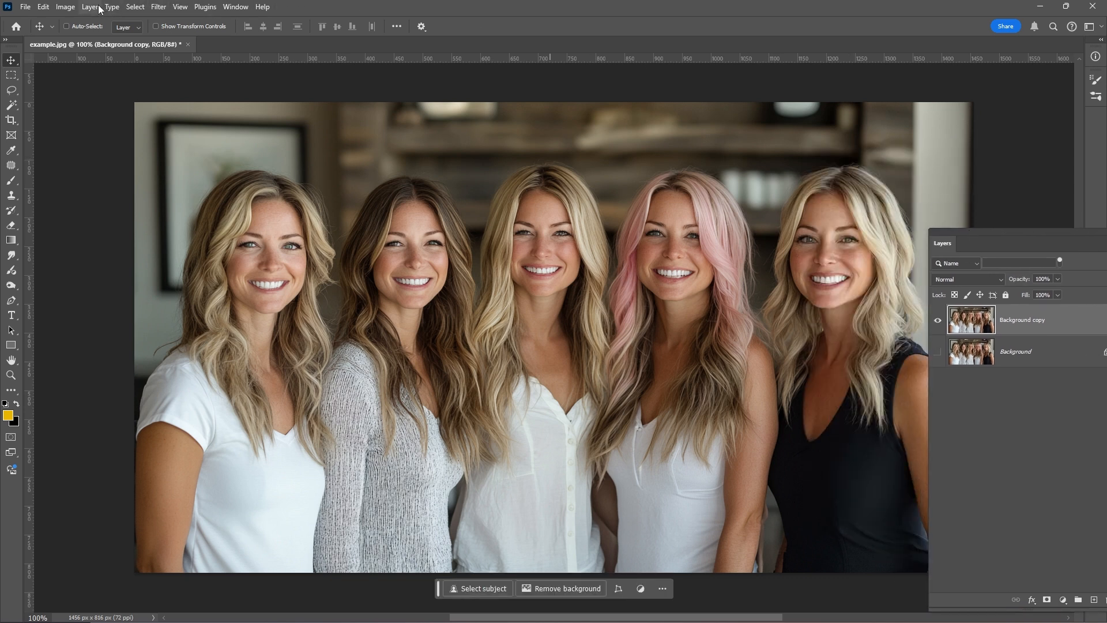
left_click(134, 7)
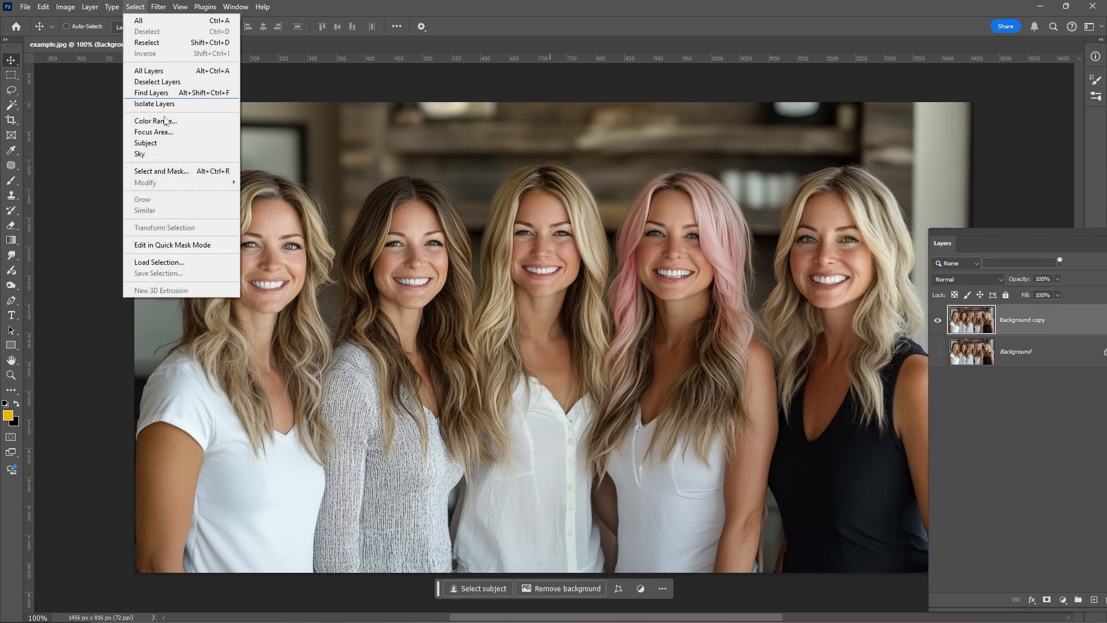
left_click(166, 171)
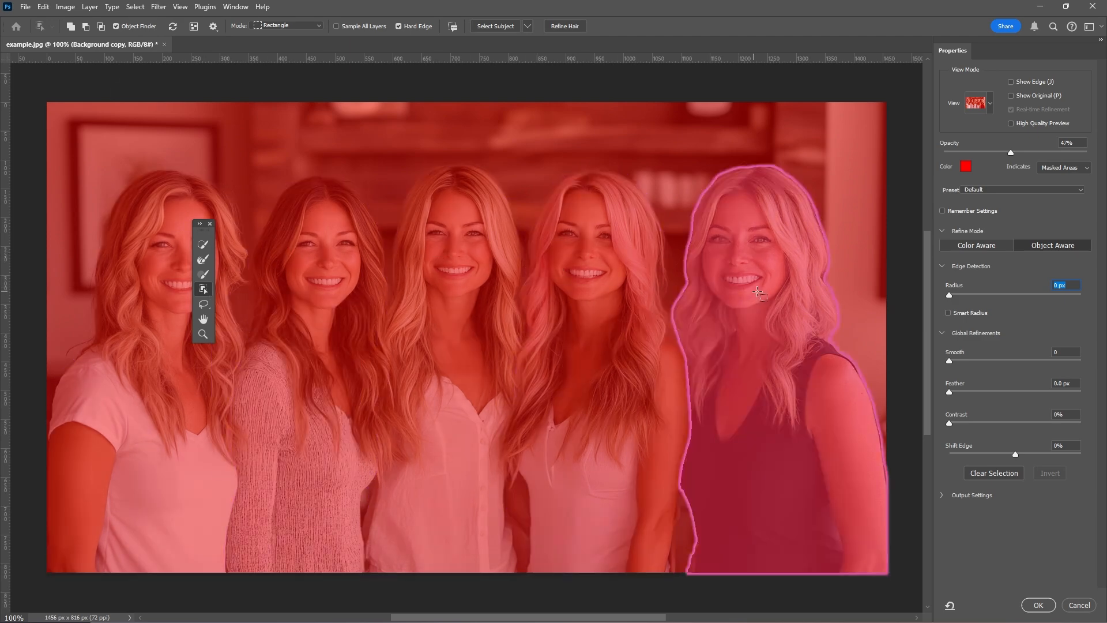
left_click(451, 247)
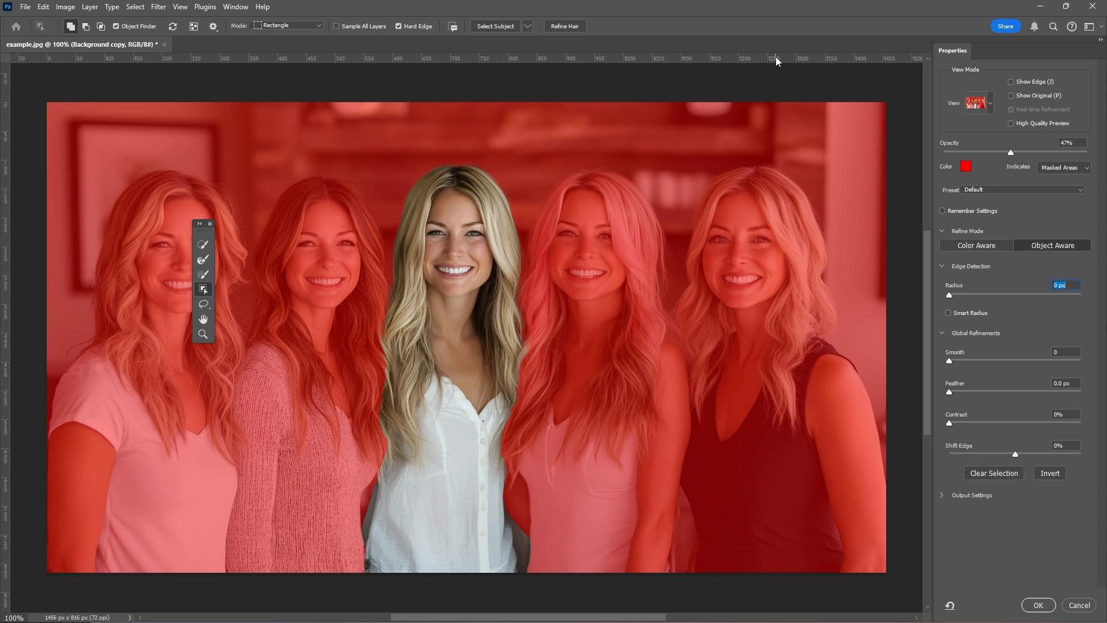
left_click(1037, 605)
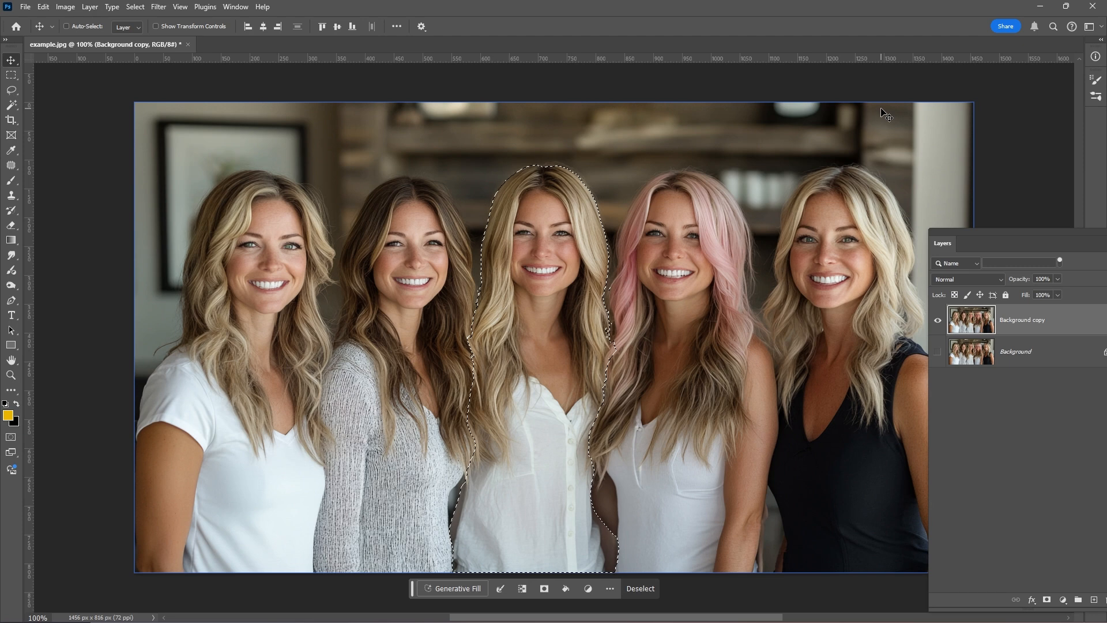
Copy the selected middle woman to a new layer and check the cutout with Background copy temporarily hidden.
key("ctrl")
key("ctrl+j")
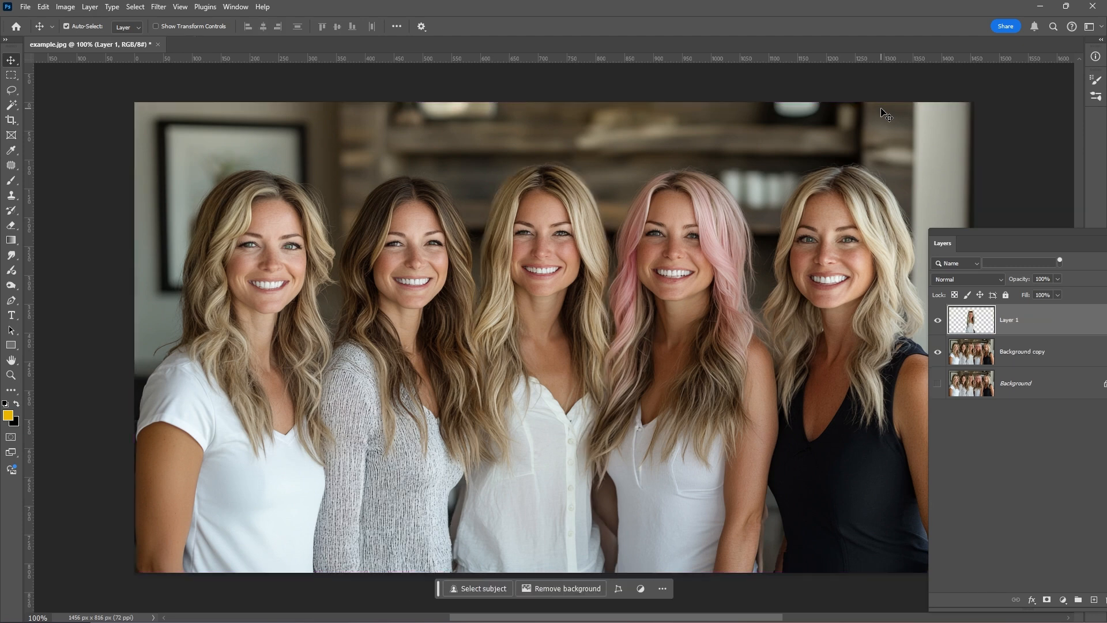
left_click(938, 352)
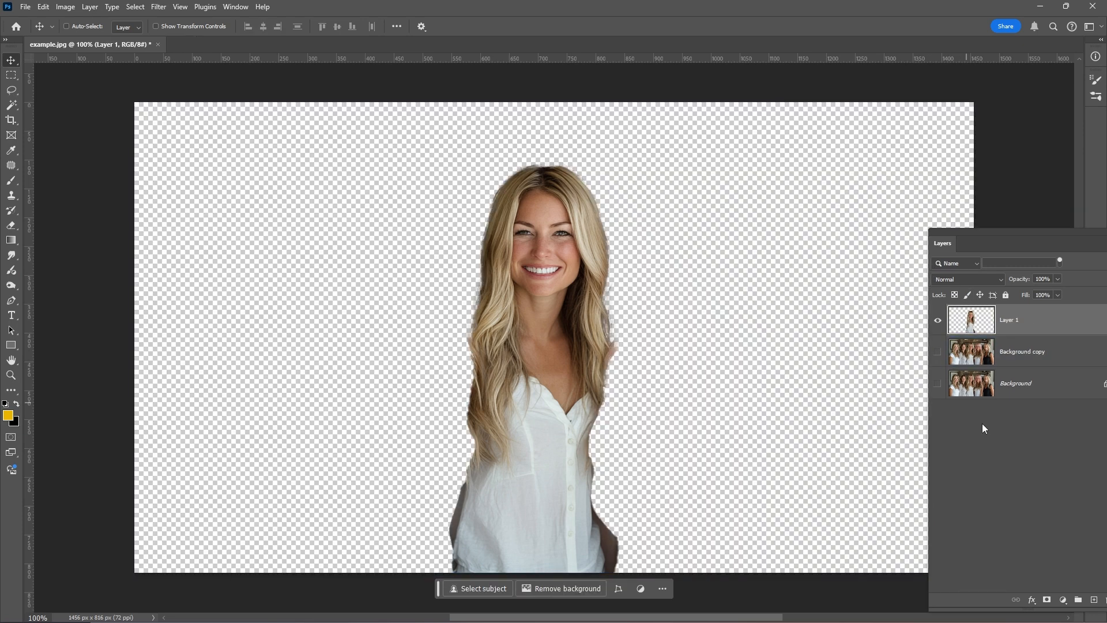
left_click(938, 353)
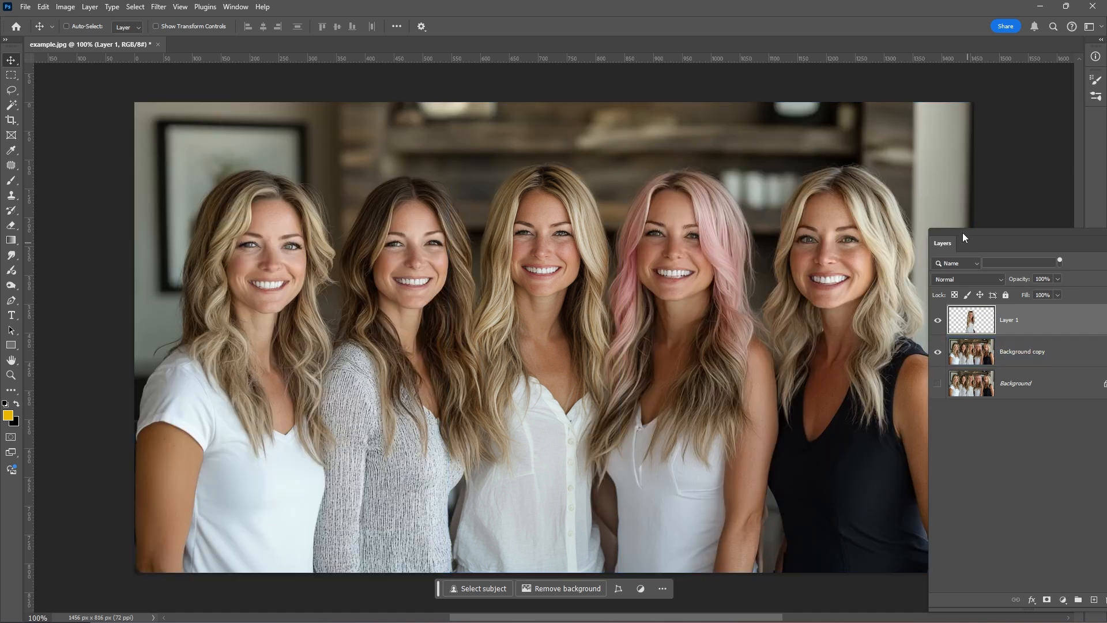
left_click_drag(962, 233, 946, 205)
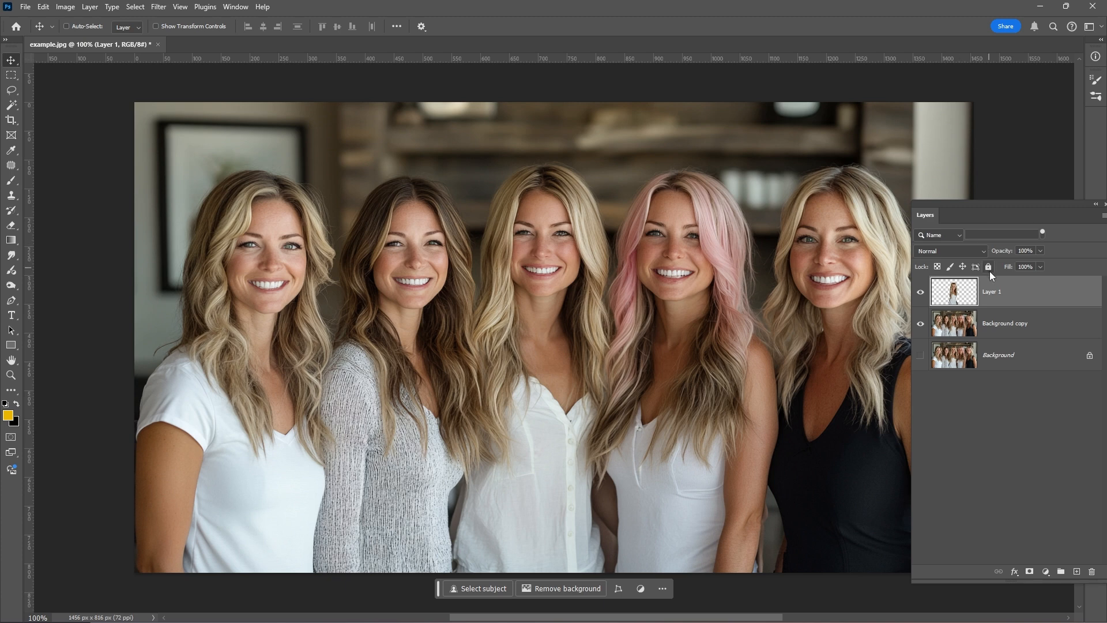
Scale the cutout woman on Layer 1 upward with Free Transform to about 101.68% width and 106.97% height, and clear the selection.
key("ctrl+a")
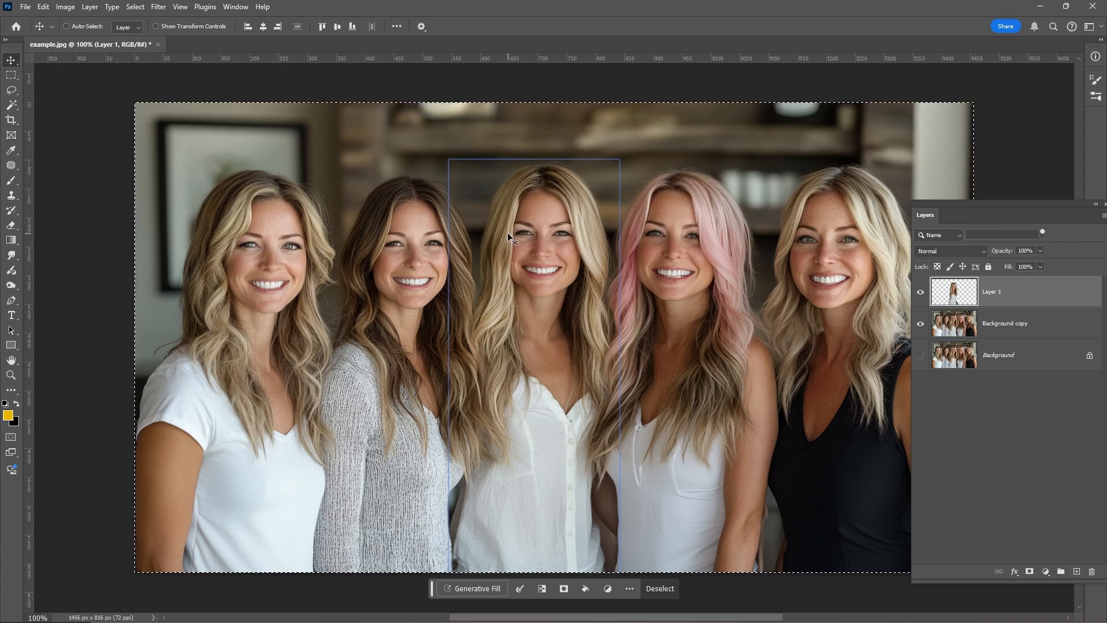
left_click(548, 255)
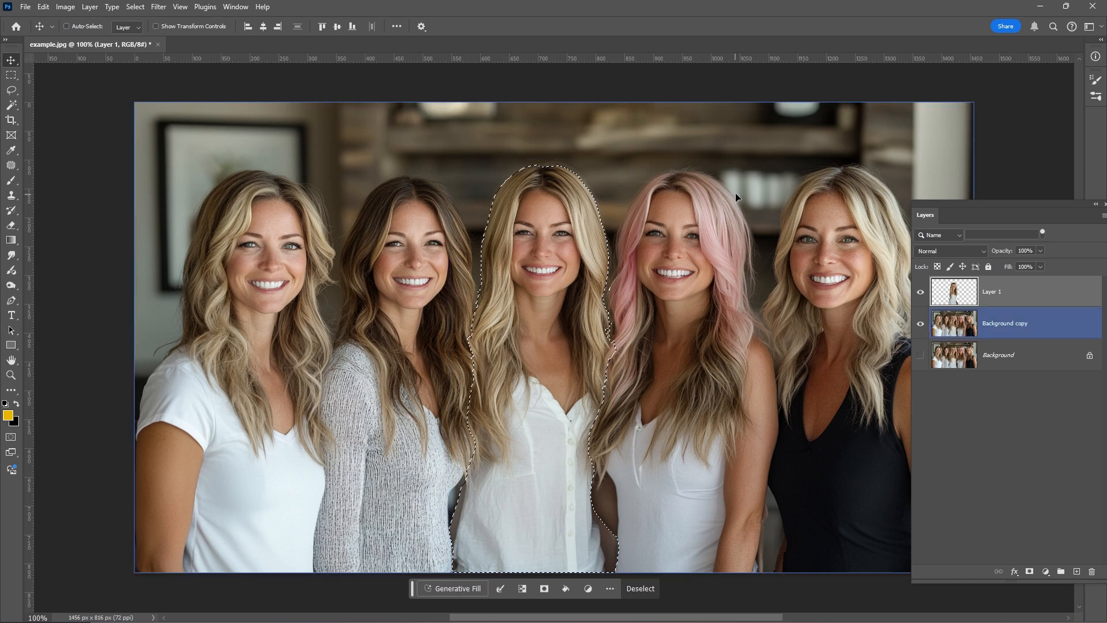
key("ctrl+t")
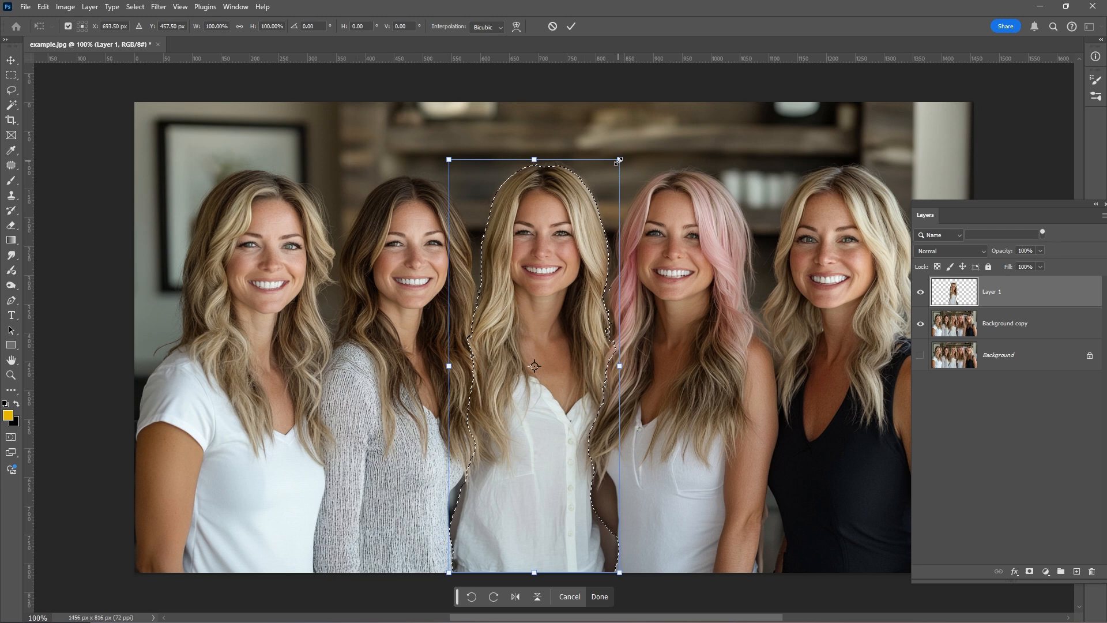
left_click_drag(620, 159, 622, 136)
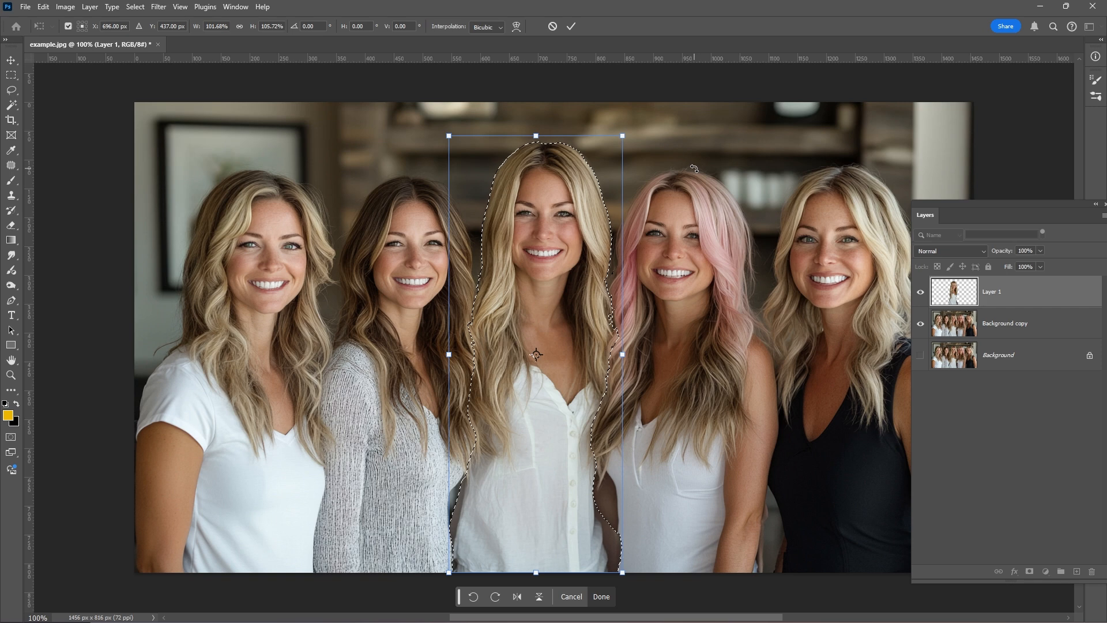
key("ctrl+z")
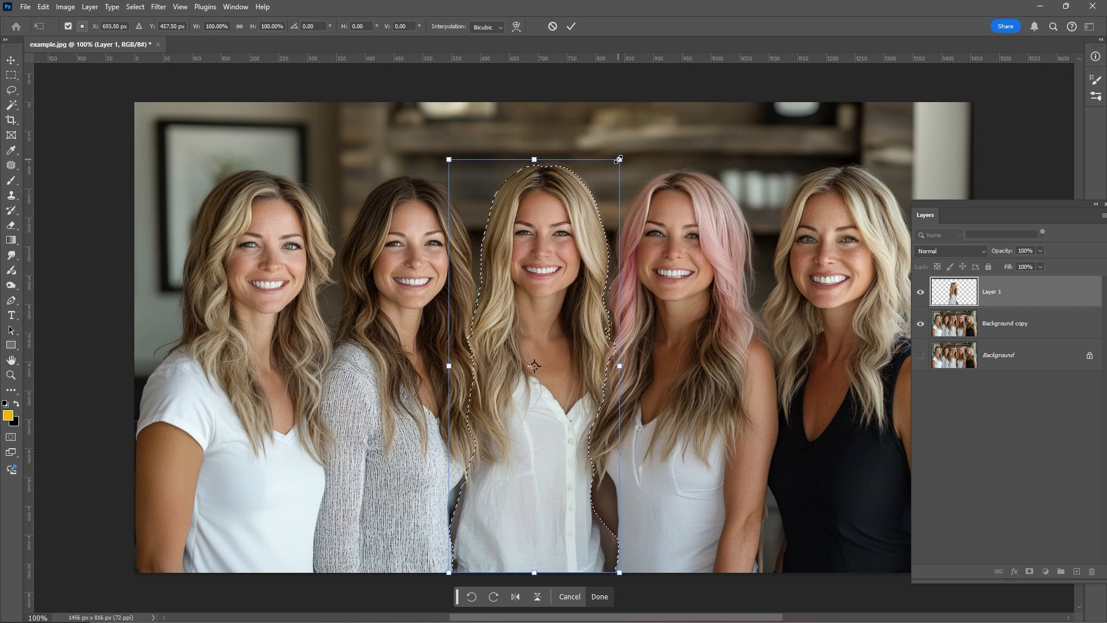
left_click_drag(618, 158, 642, 134)
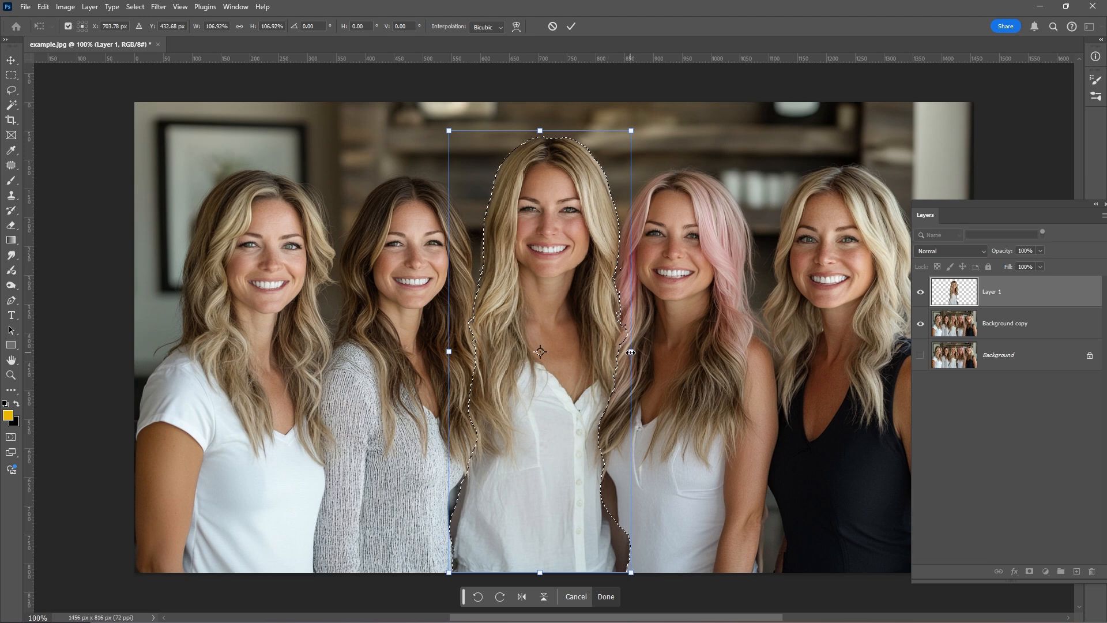
left_click_drag(631, 351, 622, 350)
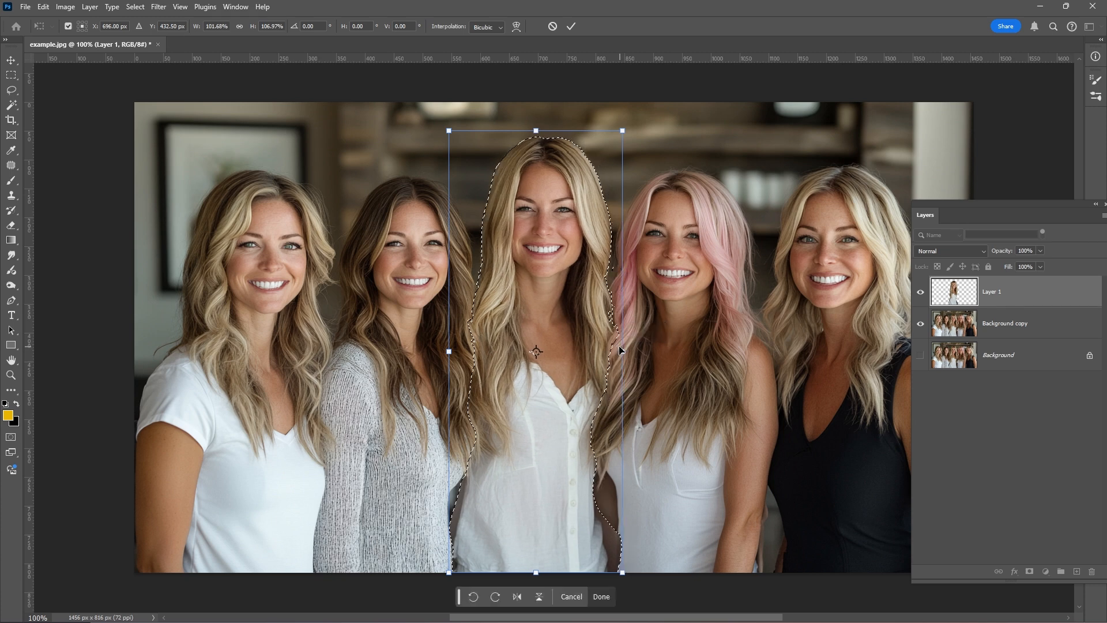
key("Return")
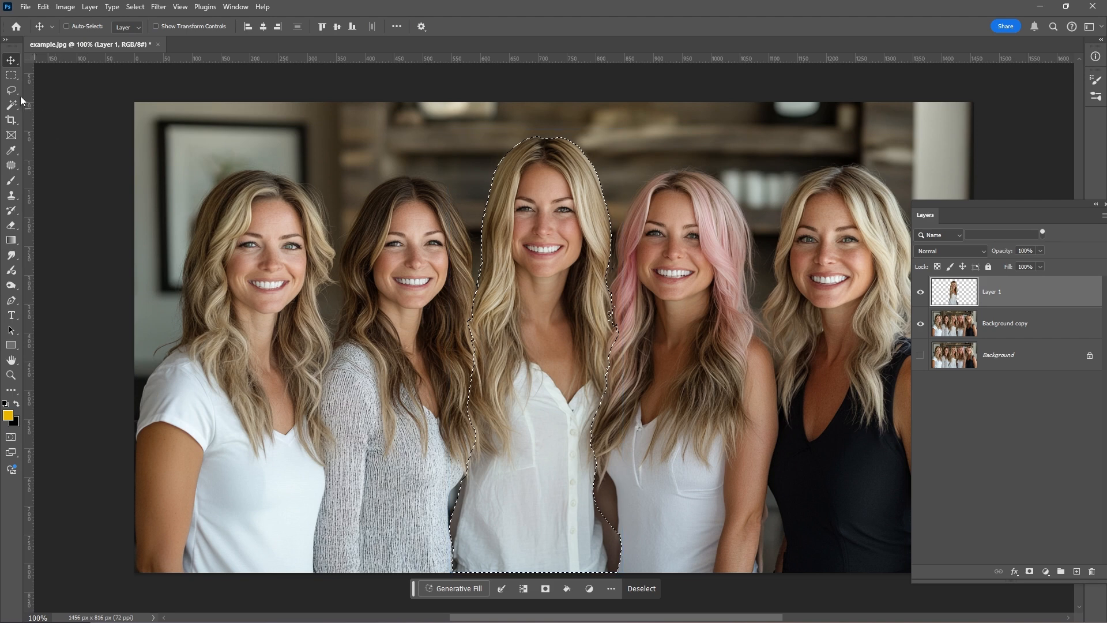
left_click(11, 75)
left_click(82, 106)
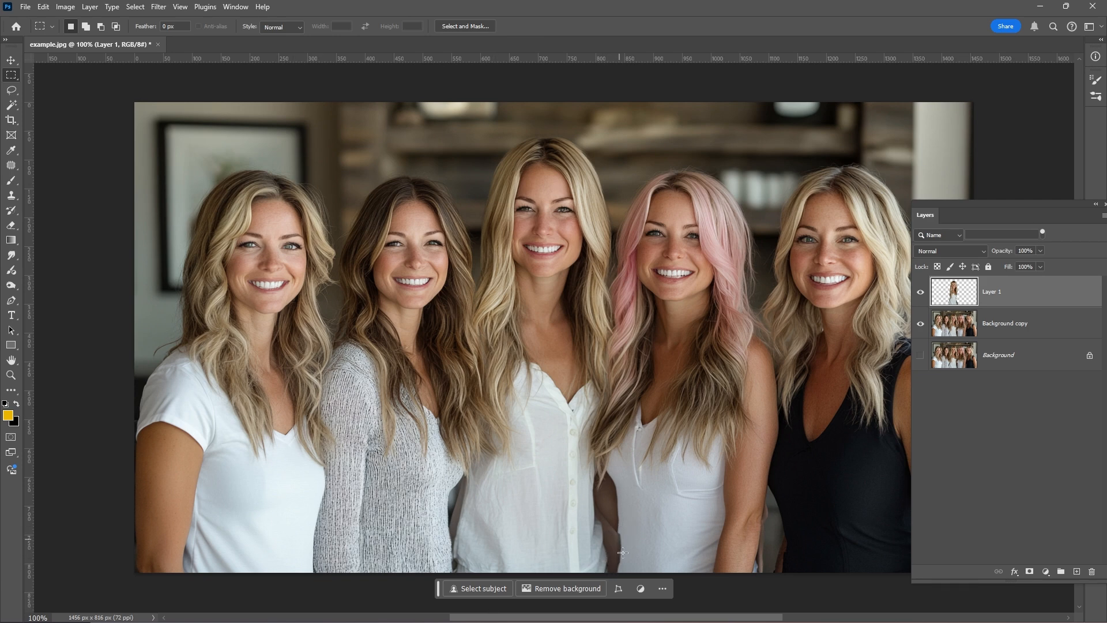
Isolate Layer 1 and remove a lassoed patch of leftover background beside the cutout woman's lower shirt, restoring Background copy's visibility and deselecting.
left_click(921, 327)
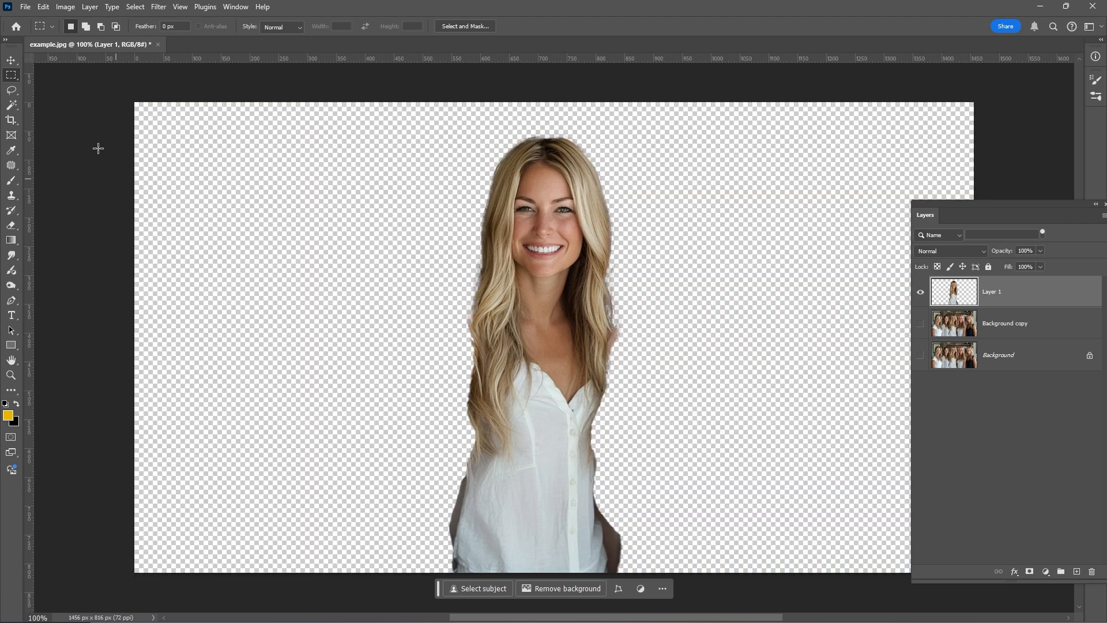
left_click(11, 90)
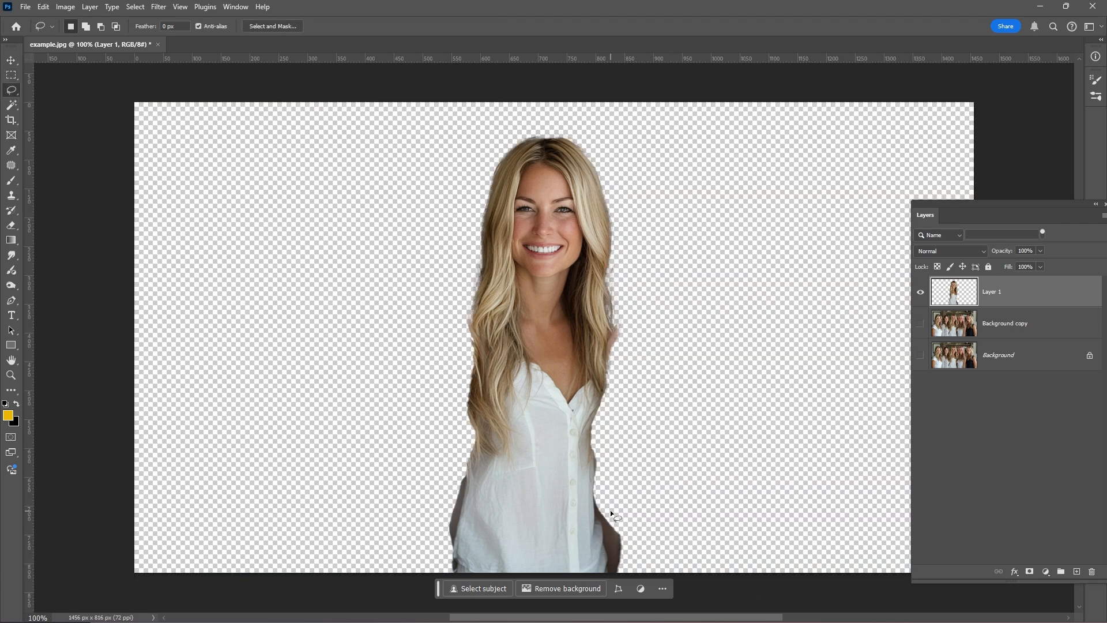
mouse_move(610, 510)
left_mouse_down()
mouse_move(624, 583)
mouse_move(660, 543)
mouse_move(642, 509)
left_mouse_up()
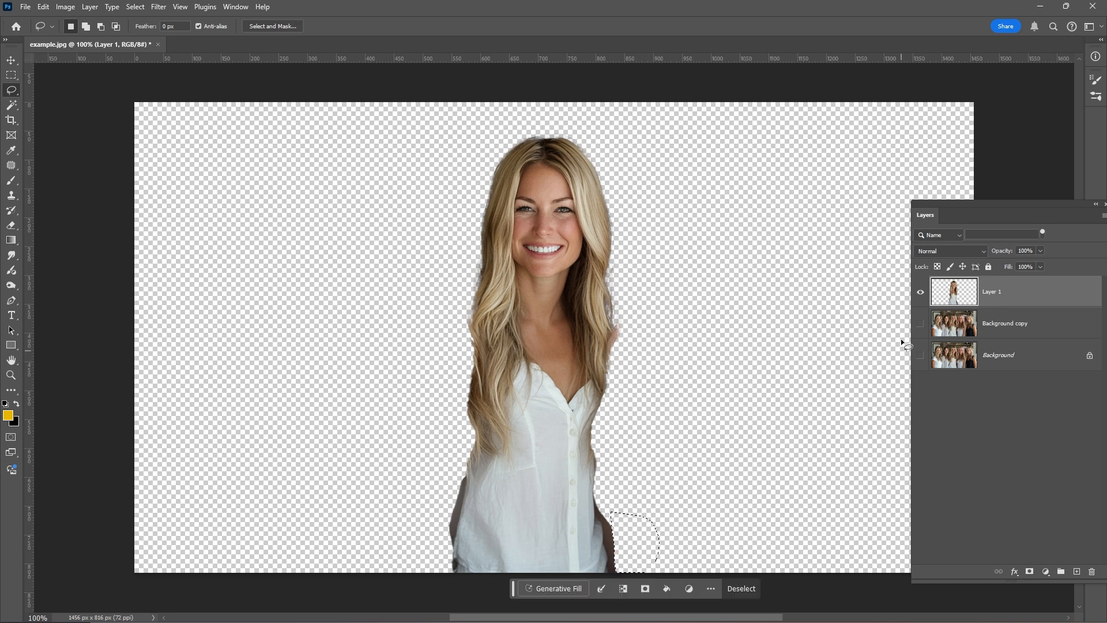
left_click(920, 323)
key("ctrl+d")
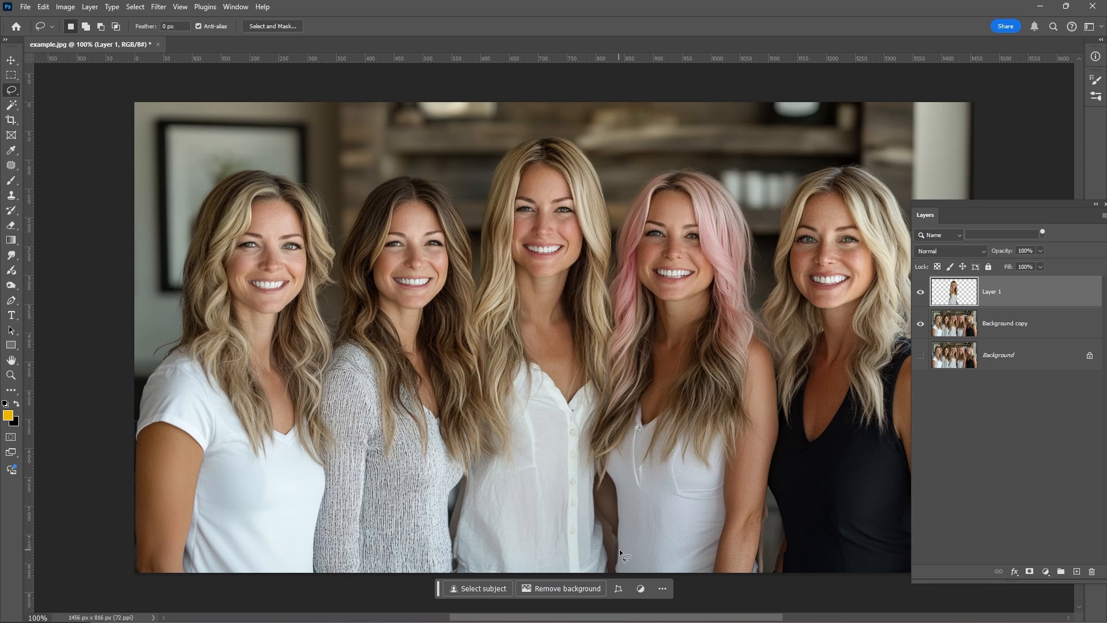
Compare the enlarged middle woman with the original photo beneath by toggling the visibility of Layer 1.
left_click(14, 229)
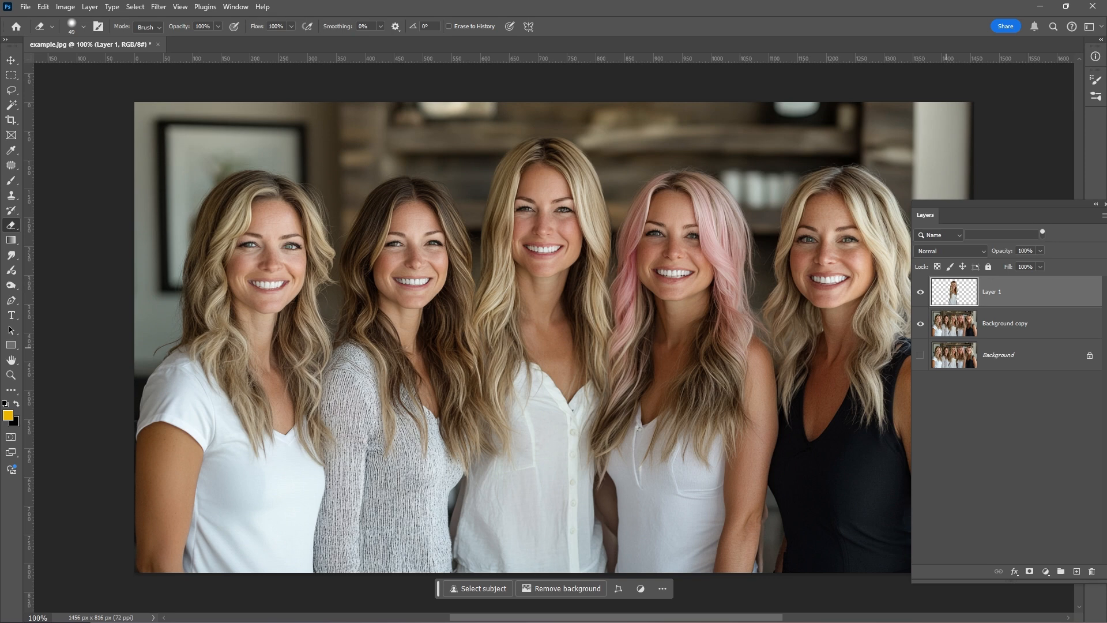
left_click(920, 292)
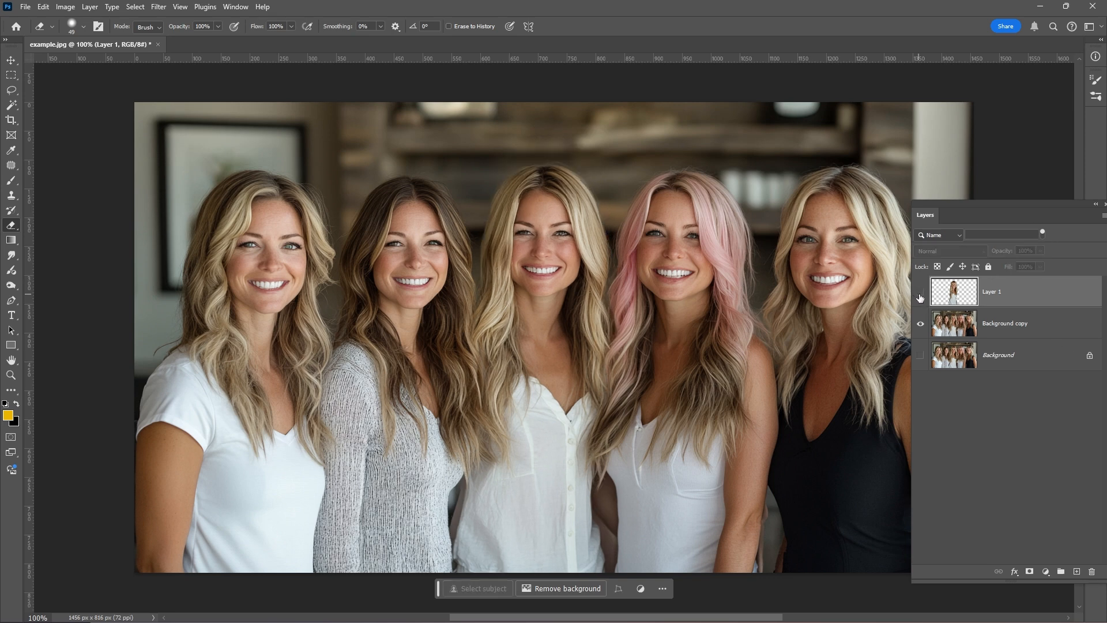
left_click(920, 293)
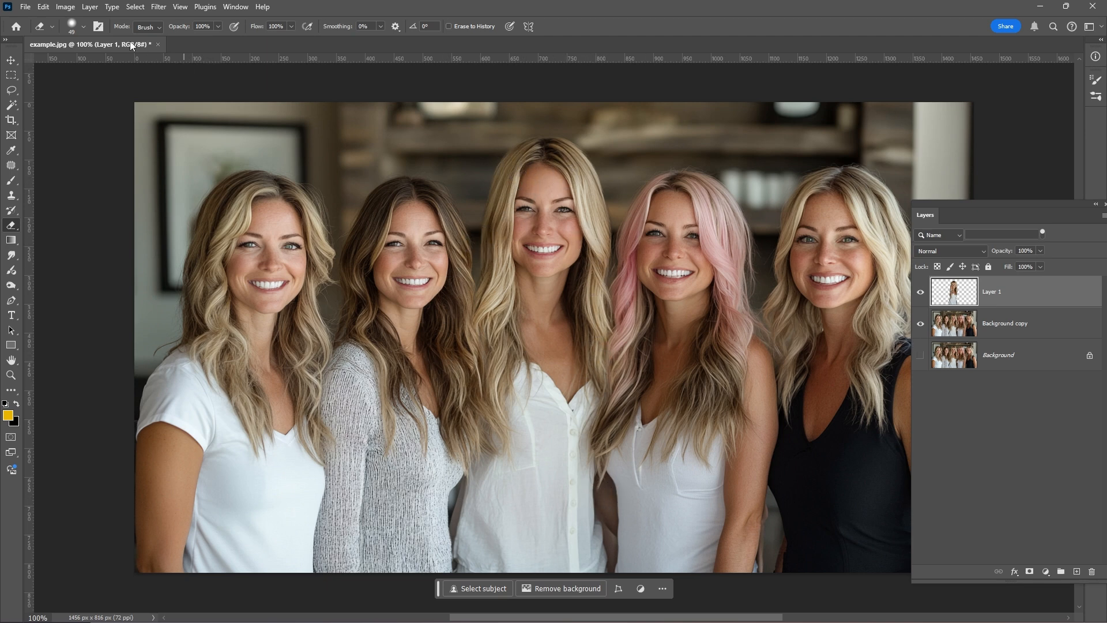
left_click(11, 59)
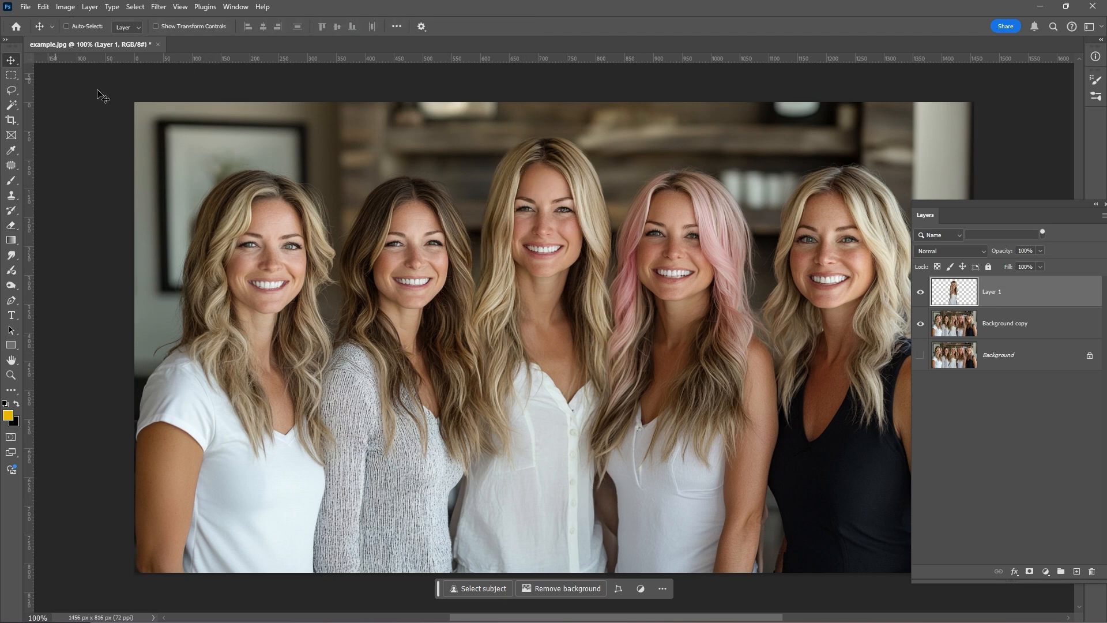
left_click(920, 292)
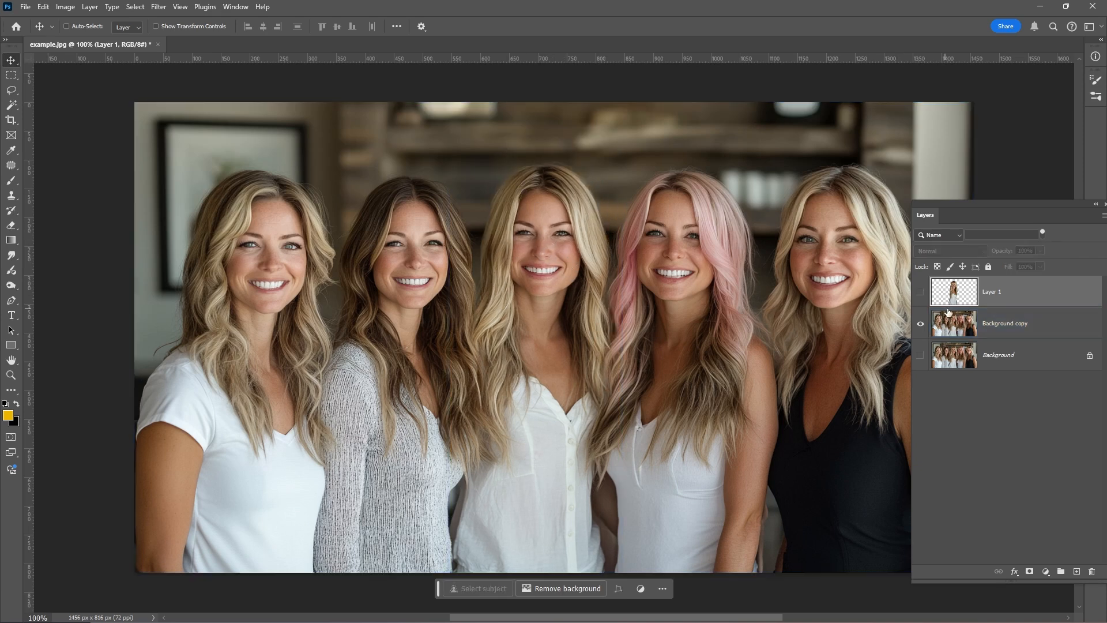
left_click(598, 297, "ctrl")
left_click(922, 294)
left_click(920, 294)
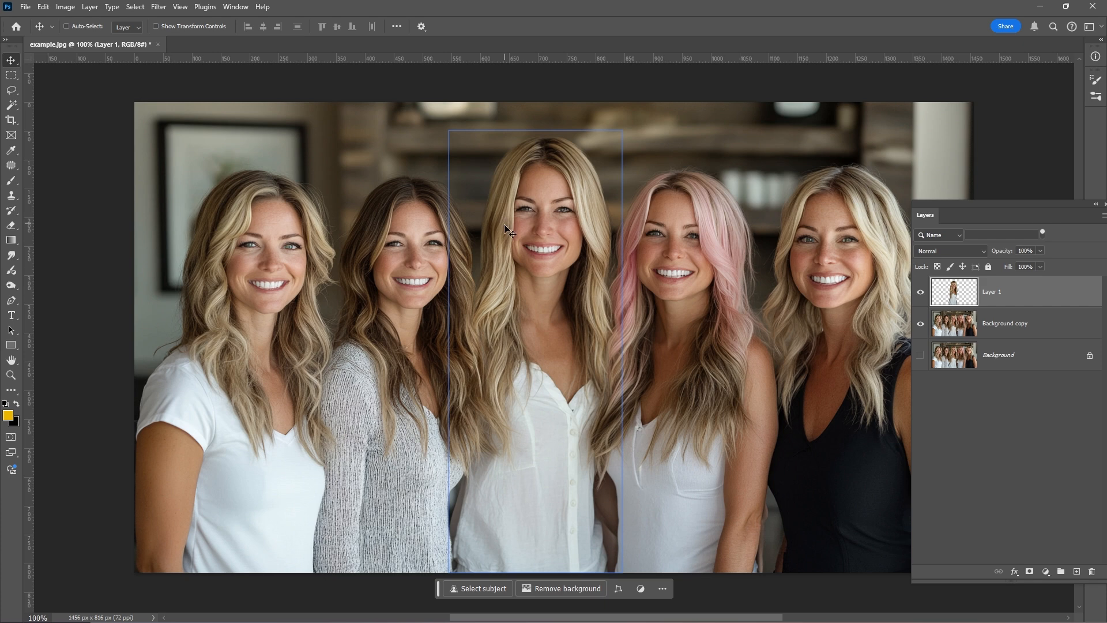
left_click(622, 312, "ctrl")
left_click(618, 311, "ctrl")
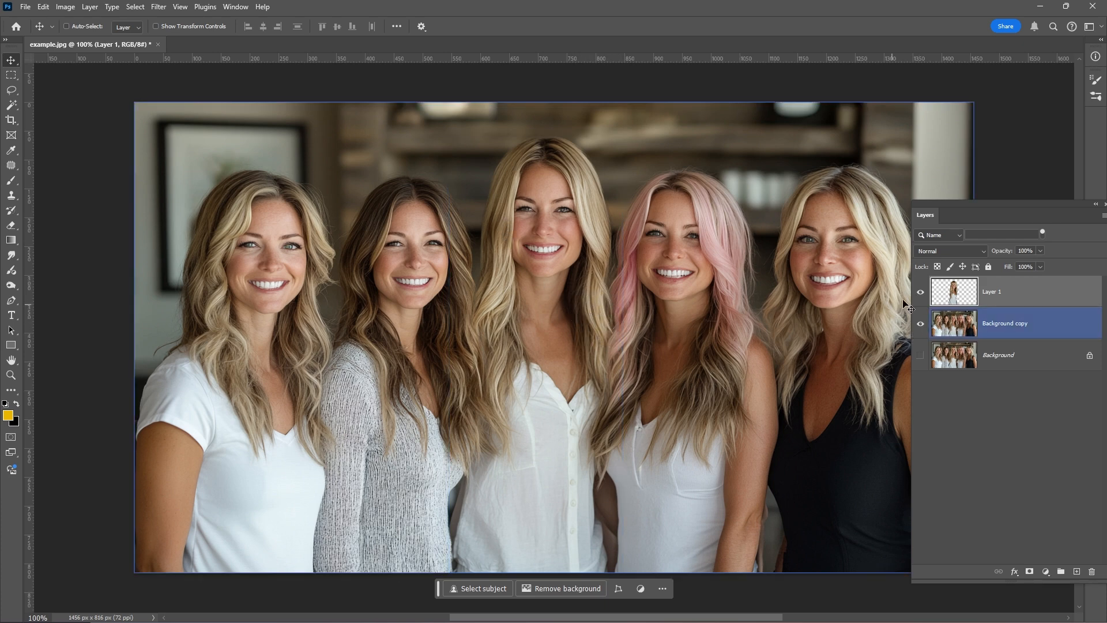
Hide Layer 1 and make Background copy the active layer.
left_click(919, 293)
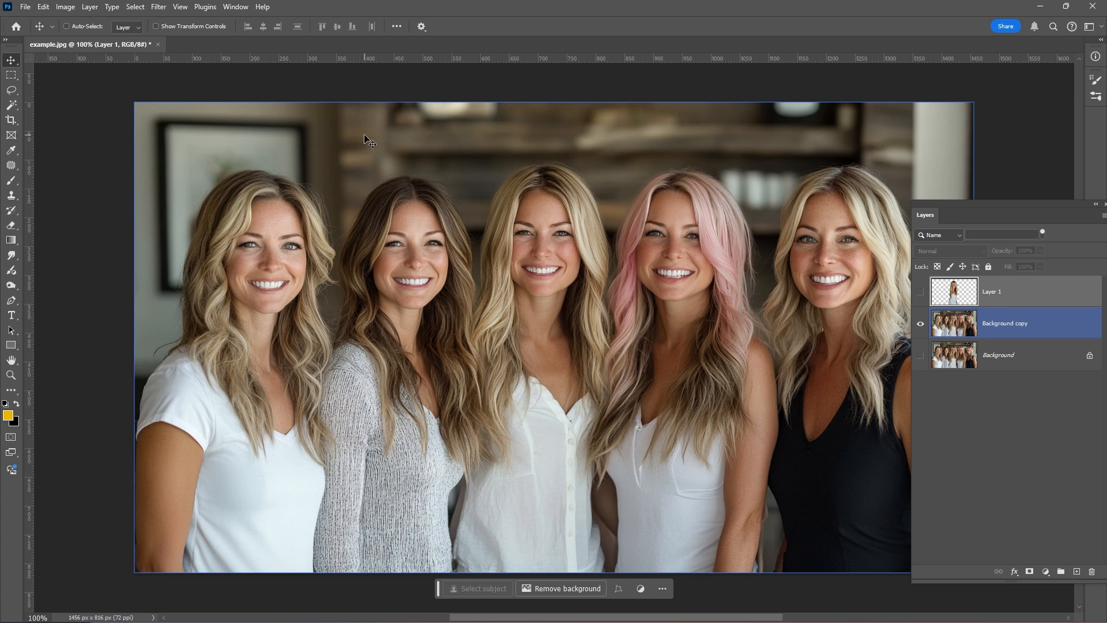
left_click(955, 327)
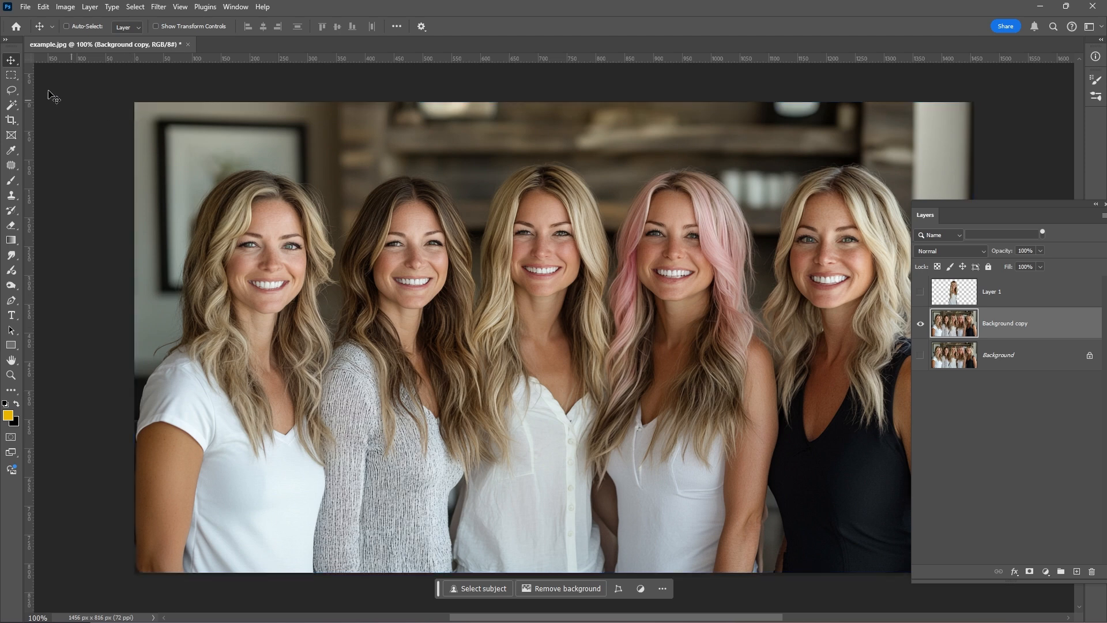
left_click(920, 292)
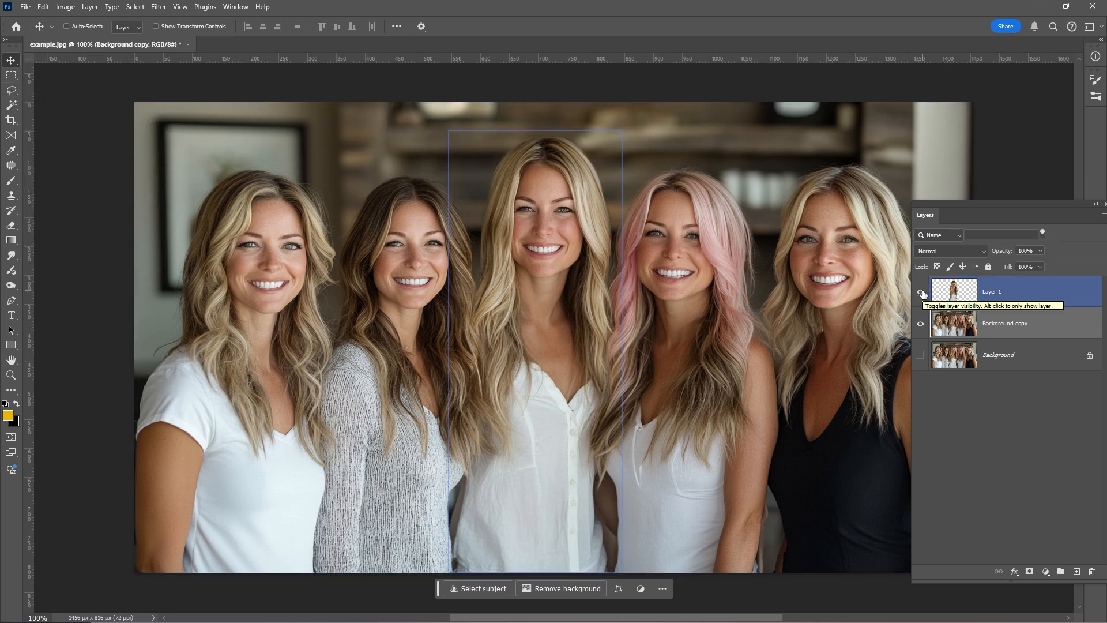
left_click(921, 293)
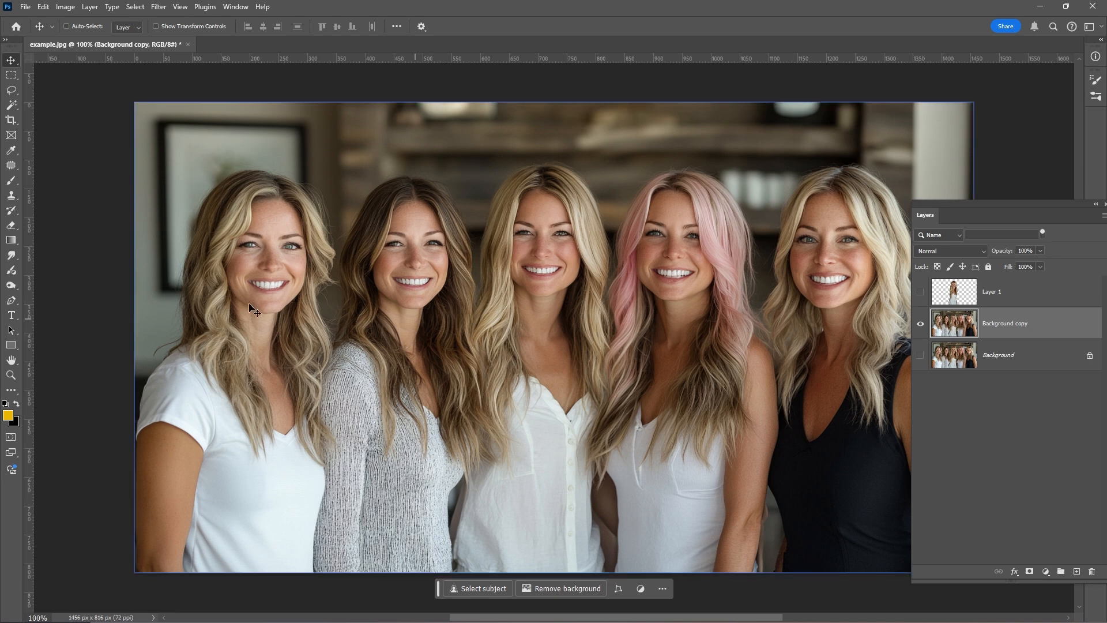
Draw a loose freehand lasso selection around the whole middle woman on Background copy, from above her hair to the photo's lower edge.
left_click(9, 93)
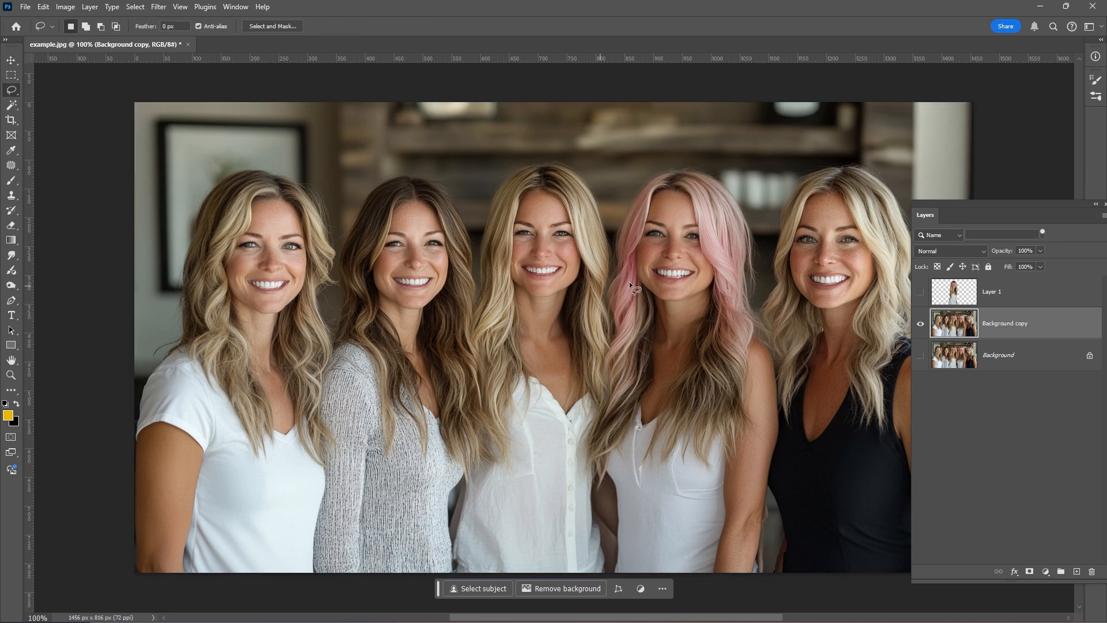
left_click_drag(615, 226, 610, 258)
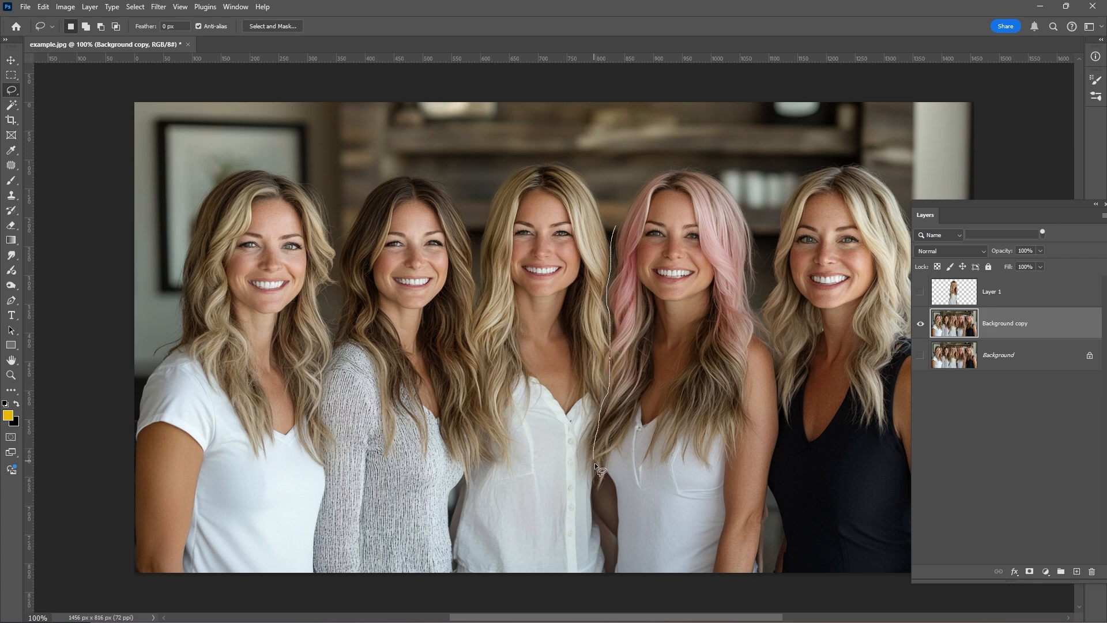
mouse_move(607, 524)
left_mouse_down()
mouse_move(610, 567)
mouse_move(554, 599)
mouse_move(479, 596)
mouse_move(453, 572)
mouse_move(449, 541)
left_mouse_up()
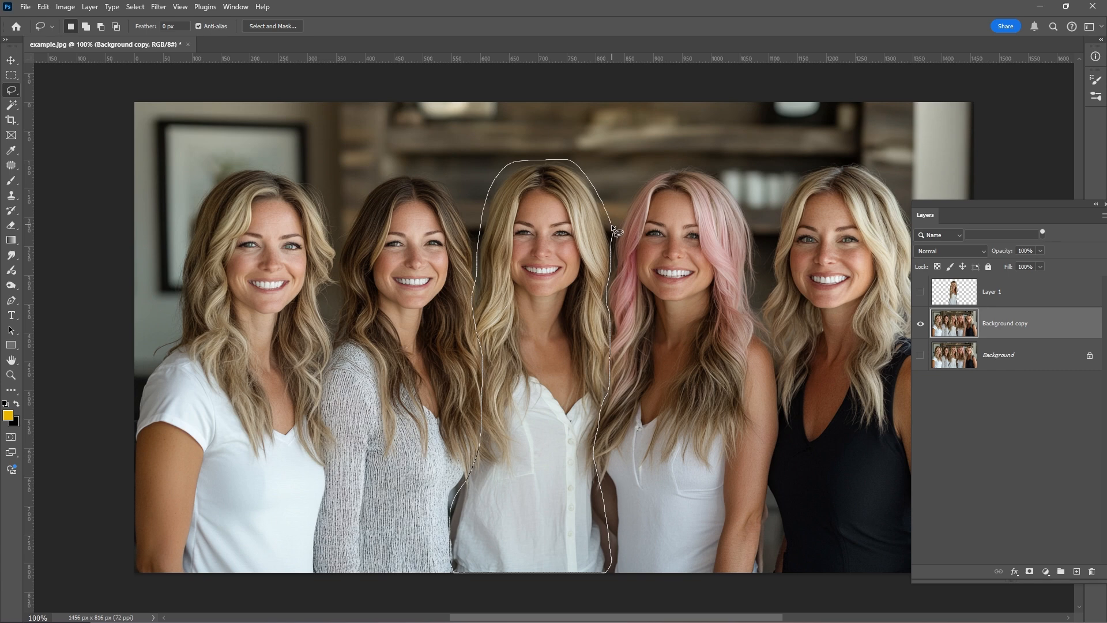
left_click_drag(612, 228, 612, 229)
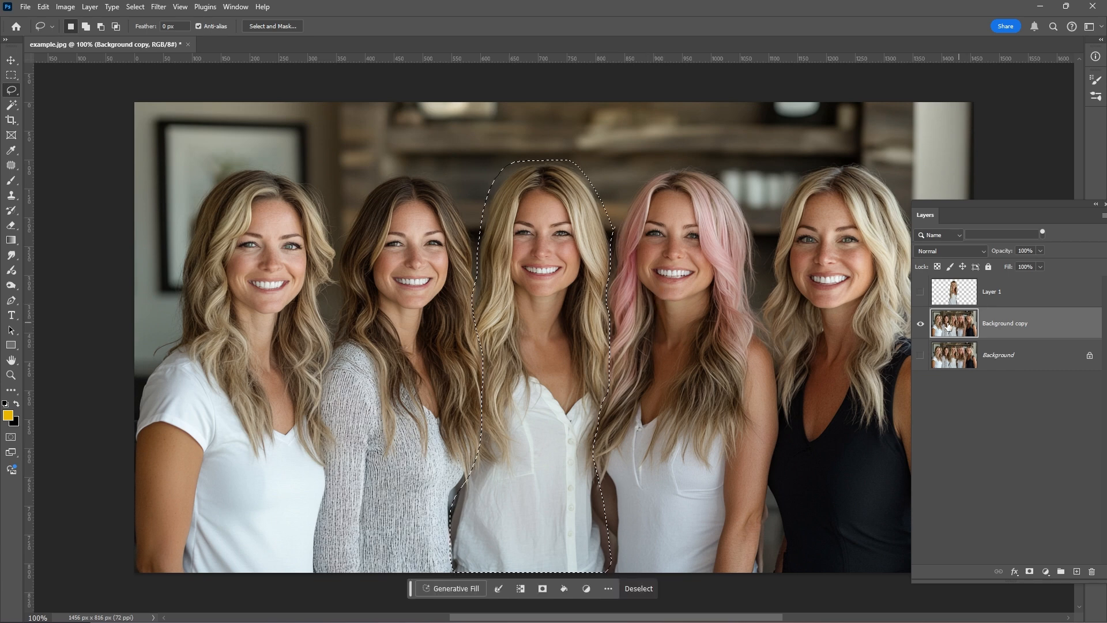
Replace the selected woman using Content-Aware Fill output to a new layer, brushing the neighbouring women out of the sampling area.
left_click(44, 7)
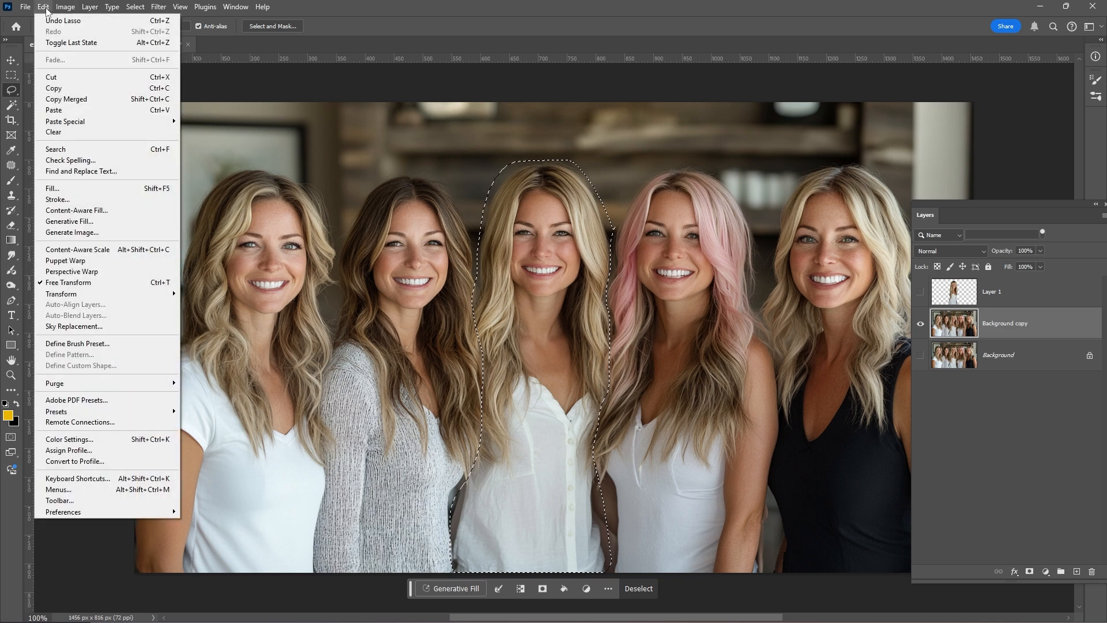
left_click(81, 212)
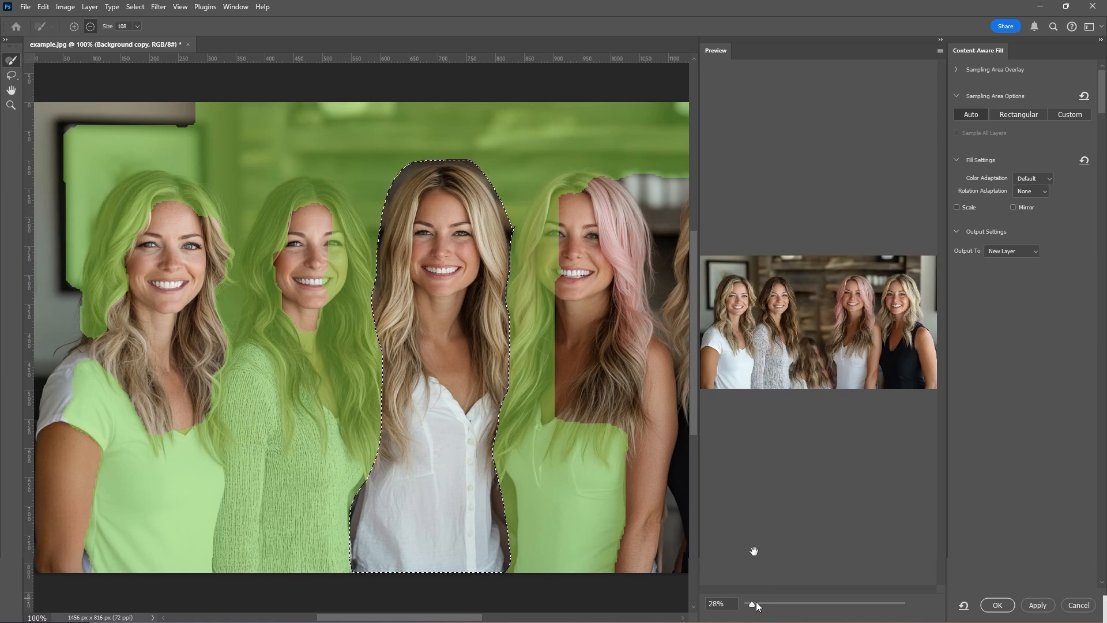
left_click(756, 603)
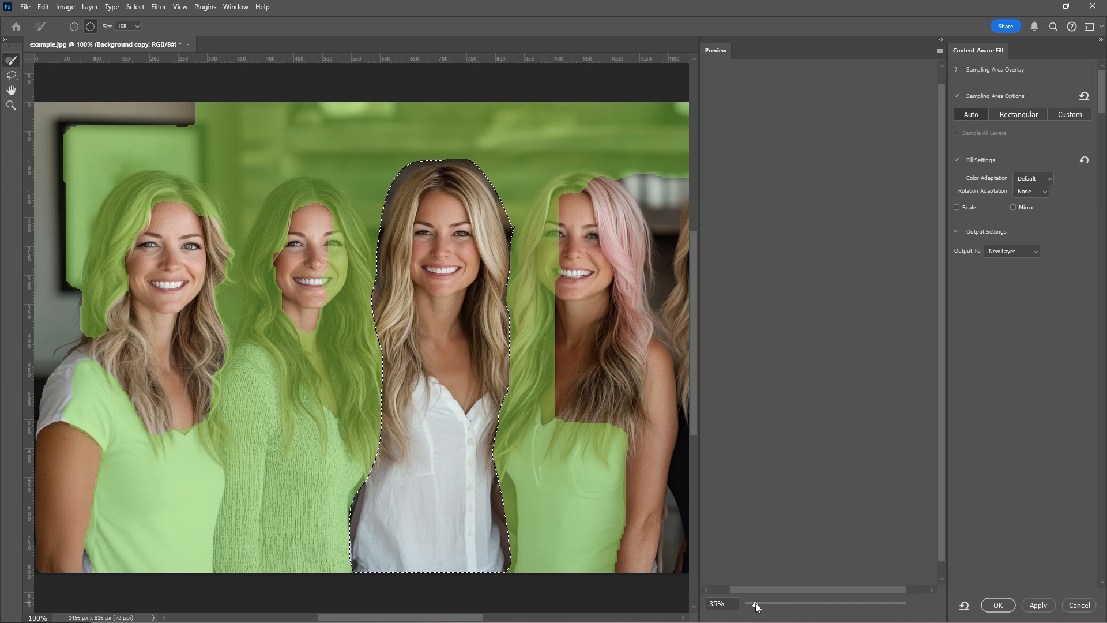
left_click_drag(756, 603, 758, 604)
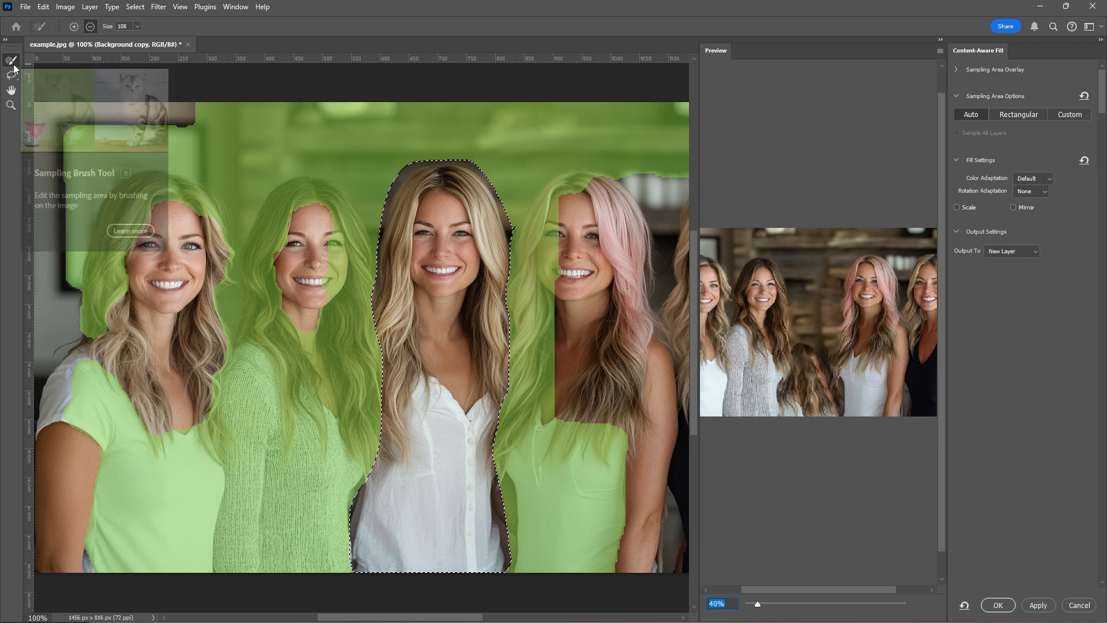
mouse_move(206, 228)
left_mouse_down()
mouse_move(205, 351)
mouse_move(194, 379)
mouse_move(141, 387)
mouse_move(110, 327)
mouse_move(133, 223)
mouse_move(176, 212)
left_mouse_up()
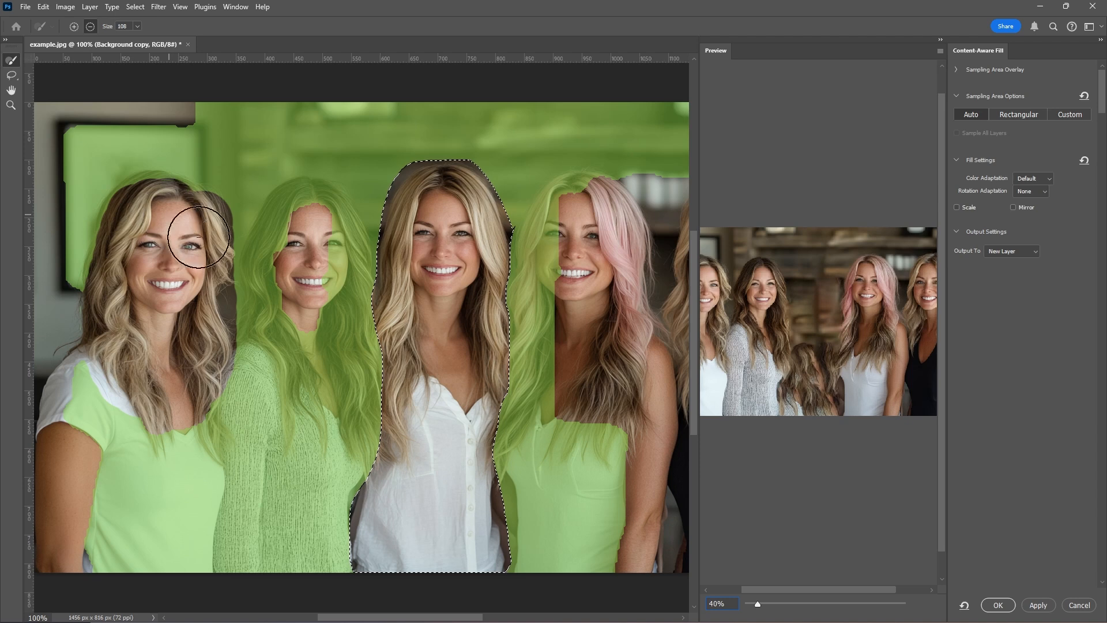
mouse_move(317, 205)
left_mouse_down()
mouse_move(273, 254)
mouse_move(255, 341)
mouse_move(262, 368)
mouse_move(301, 218)
mouse_move(331, 247)
mouse_move(340, 439)
mouse_move(243, 421)
mouse_move(237, 579)
mouse_move(292, 376)
mouse_move(313, 497)
mouse_move(336, 515)
left_mouse_up()
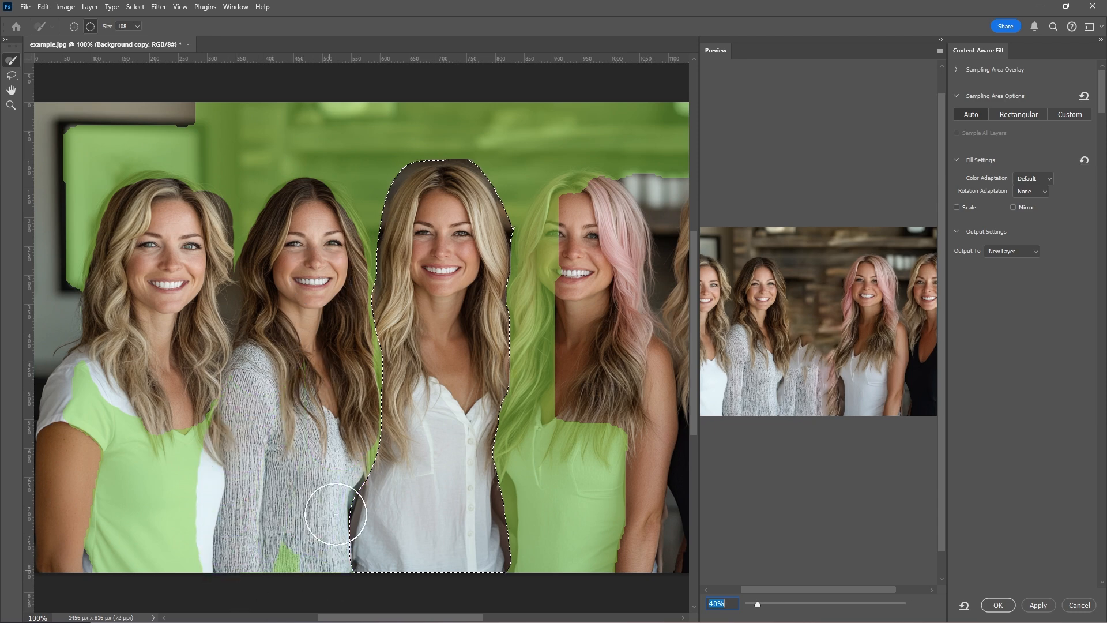
mouse_move(364, 356)
left_mouse_down()
mouse_move(275, 560)
mouse_move(182, 458)
mouse_move(169, 540)
mouse_move(131, 390)
mouse_move(100, 501)
mouse_move(89, 392)
mouse_move(103, 505)
mouse_move(168, 534)
mouse_move(153, 570)
mouse_move(111, 541)
mouse_move(96, 546)
mouse_move(173, 554)
mouse_move(561, 430)
mouse_move(591, 565)
mouse_move(618, 458)
mouse_move(521, 558)
mouse_move(516, 421)
mouse_move(546, 243)
mouse_move(584, 219)
left_mouse_up()
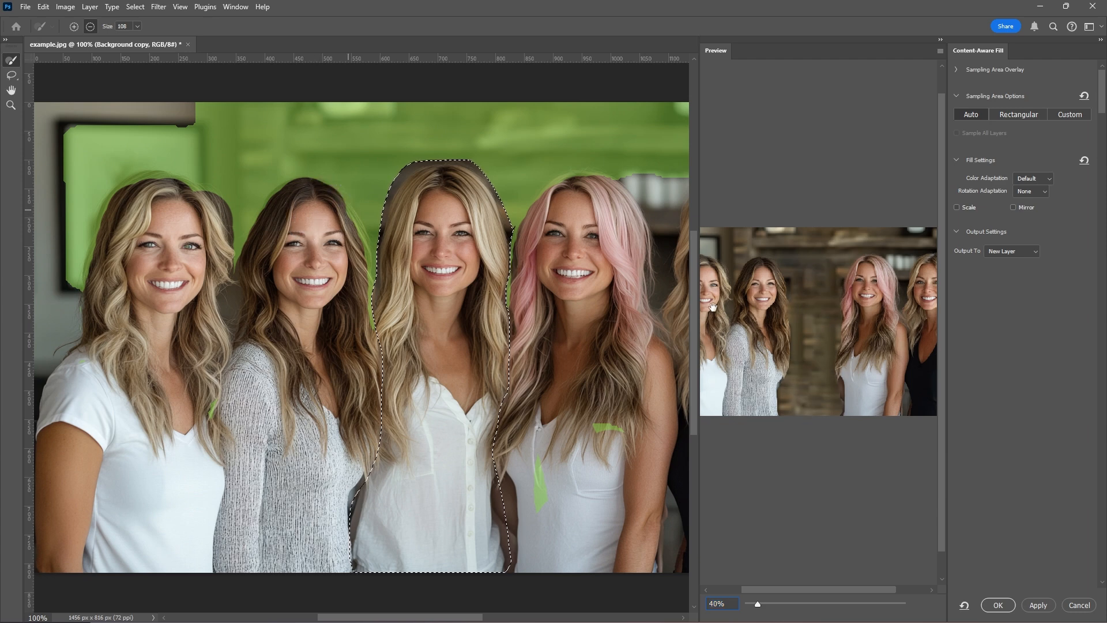
left_click(998, 605)
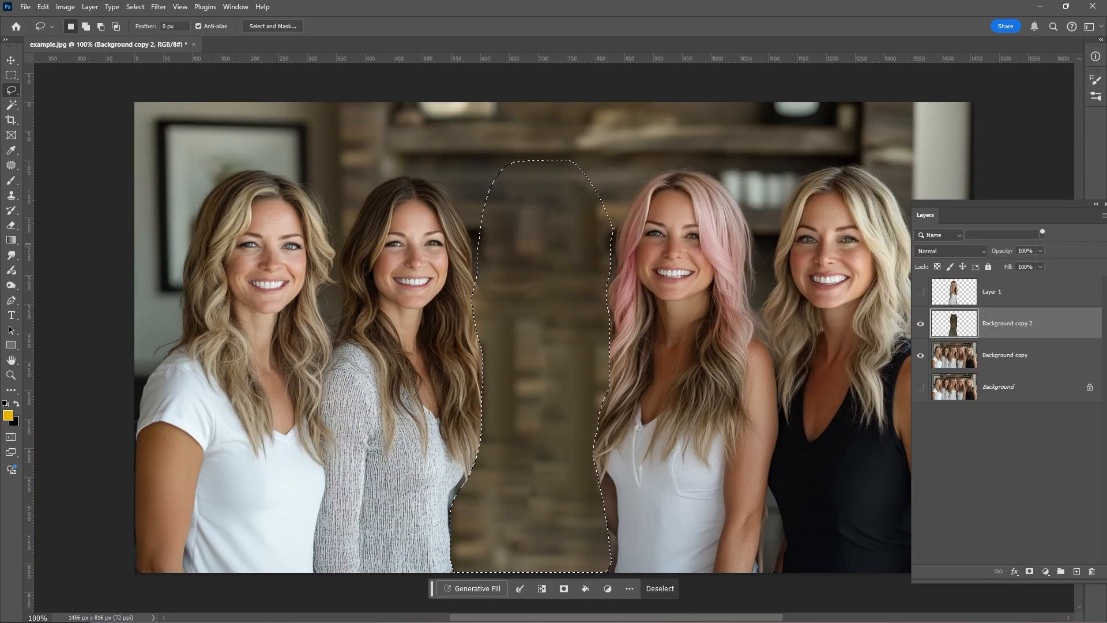
Clear the selection around the filled area and make Layer 1 with the enlarged woman visible again.
left_click(11, 75)
left_click(347, 171)
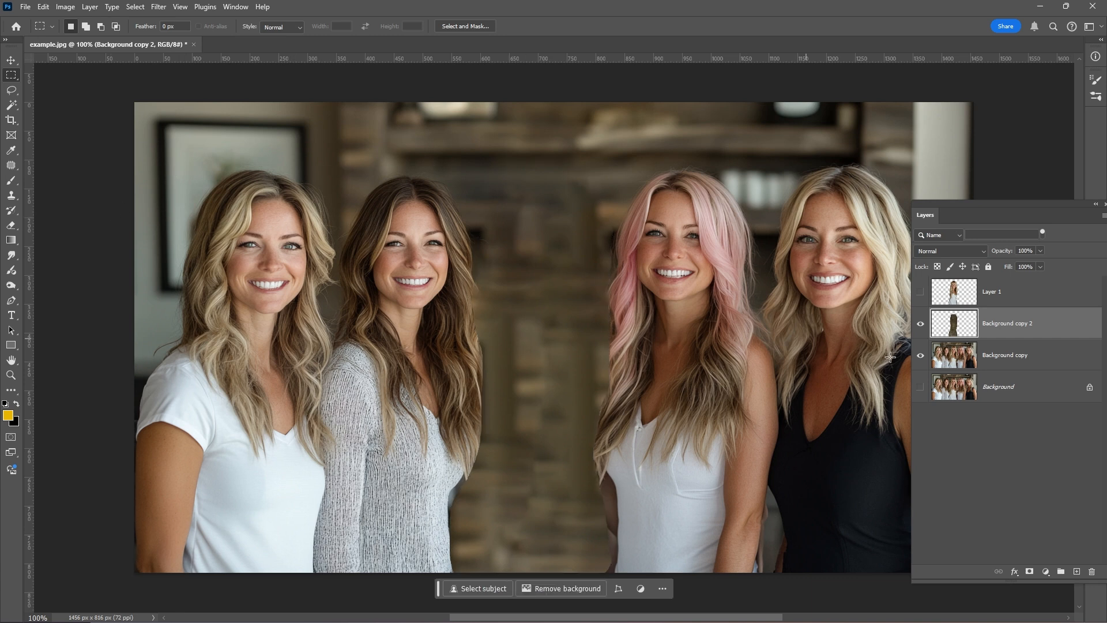
left_click(920, 293)
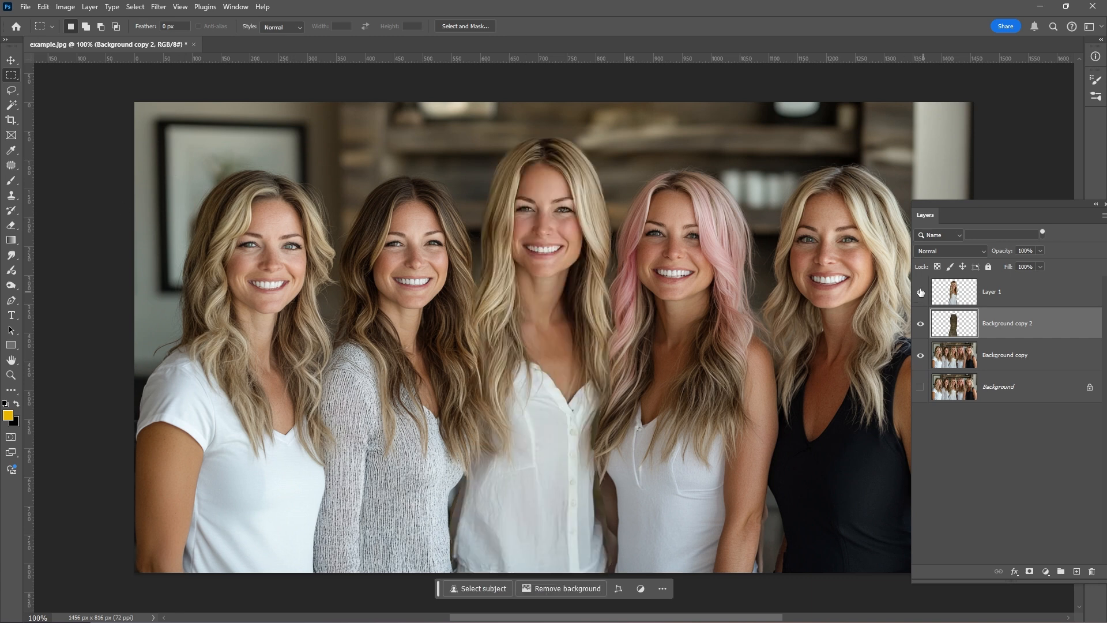
Make Layer 1 active and move the enlarged middle woman slightly to the right between her neighbours.
left_click(11, 60)
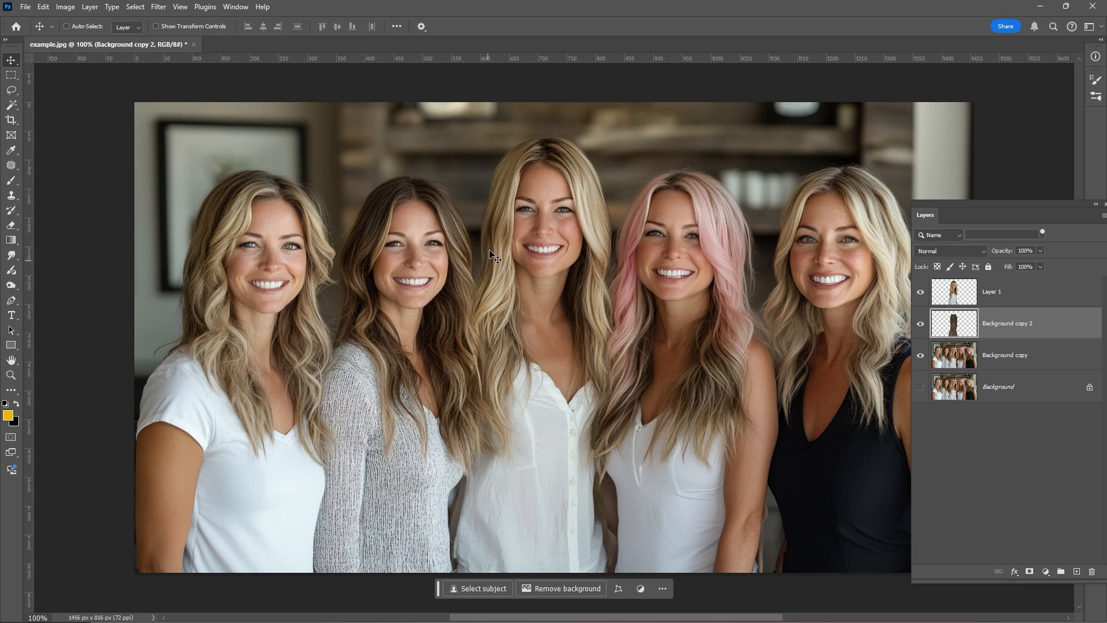
left_click(536, 240, "ctrl")
mouse_move(536, 241)
left_mouse_down()
mouse_move(505, 239)
mouse_move(530, 236)
left_mouse_up()
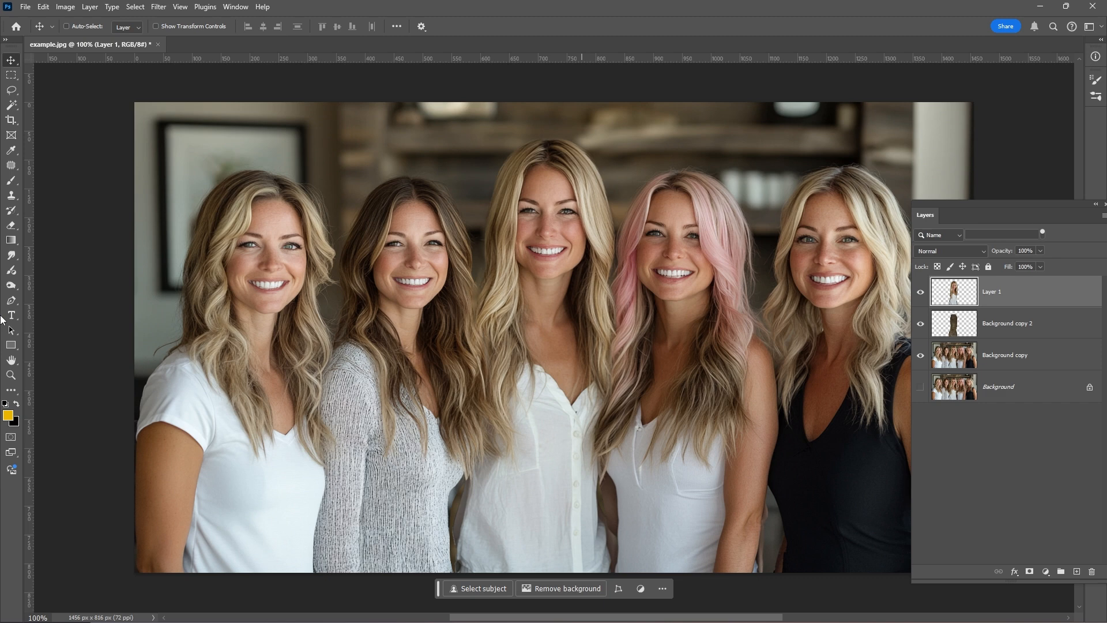
left_click(956, 372)
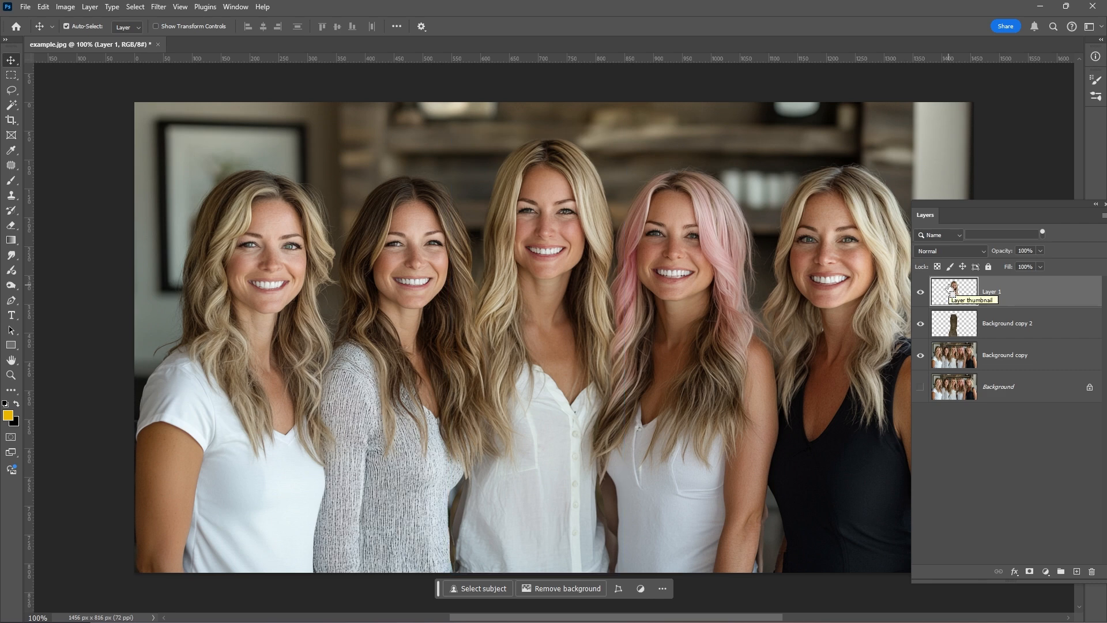
Stamp all visible layers into a new merged layer on top and hide Layer 1, Background copy 2 and Background copy.
key("ctrl+shift+alt+e")
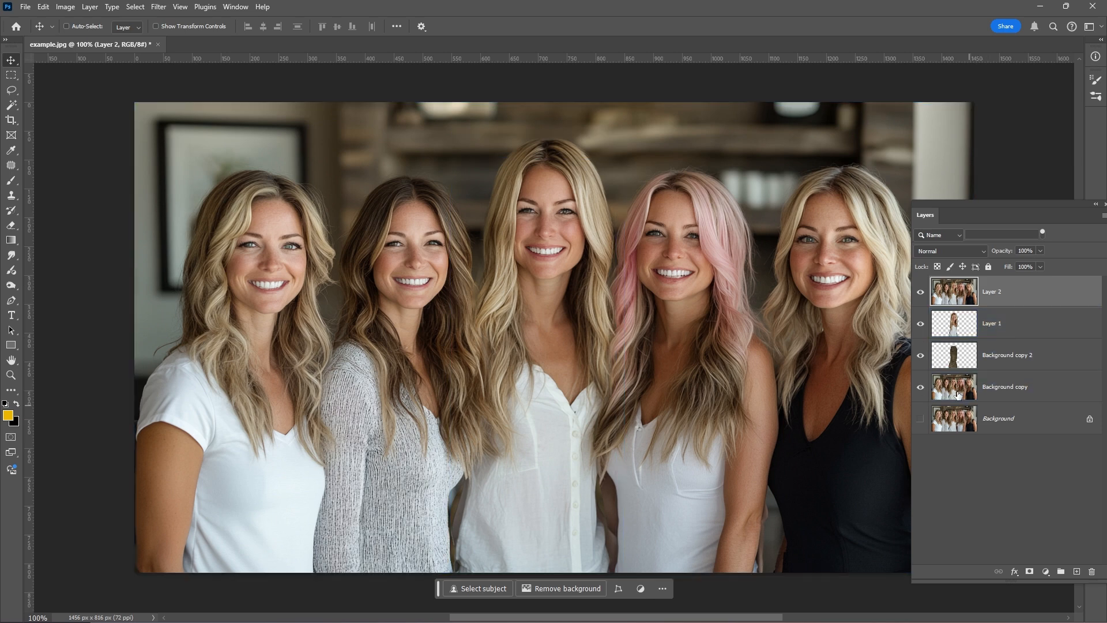
left_click_drag(920, 324, 921, 387)
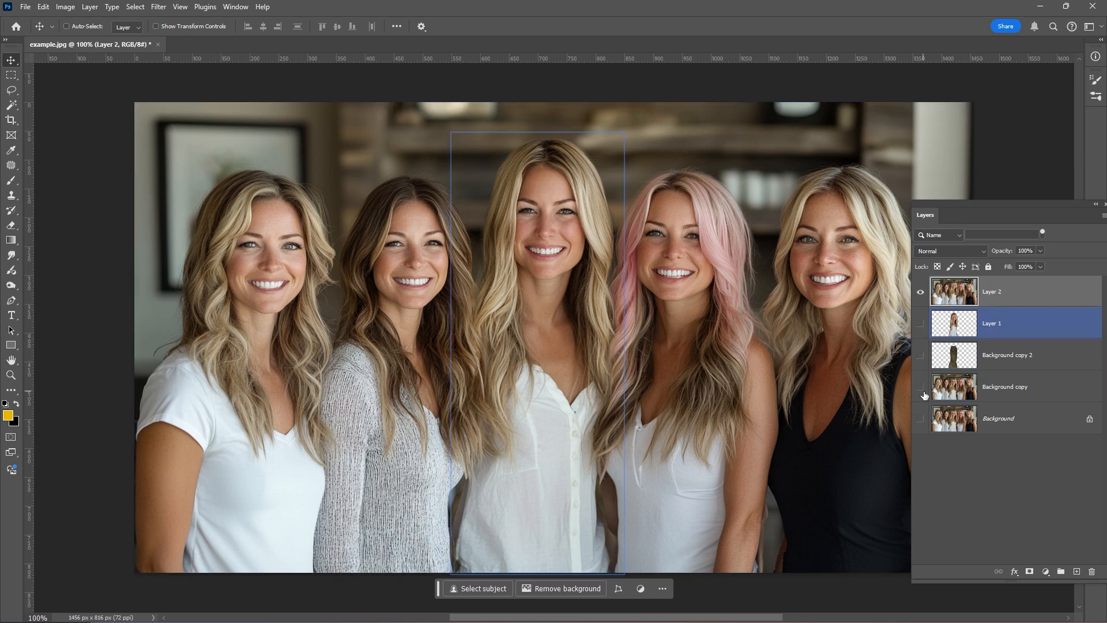
left_click(920, 292)
left_click(921, 292)
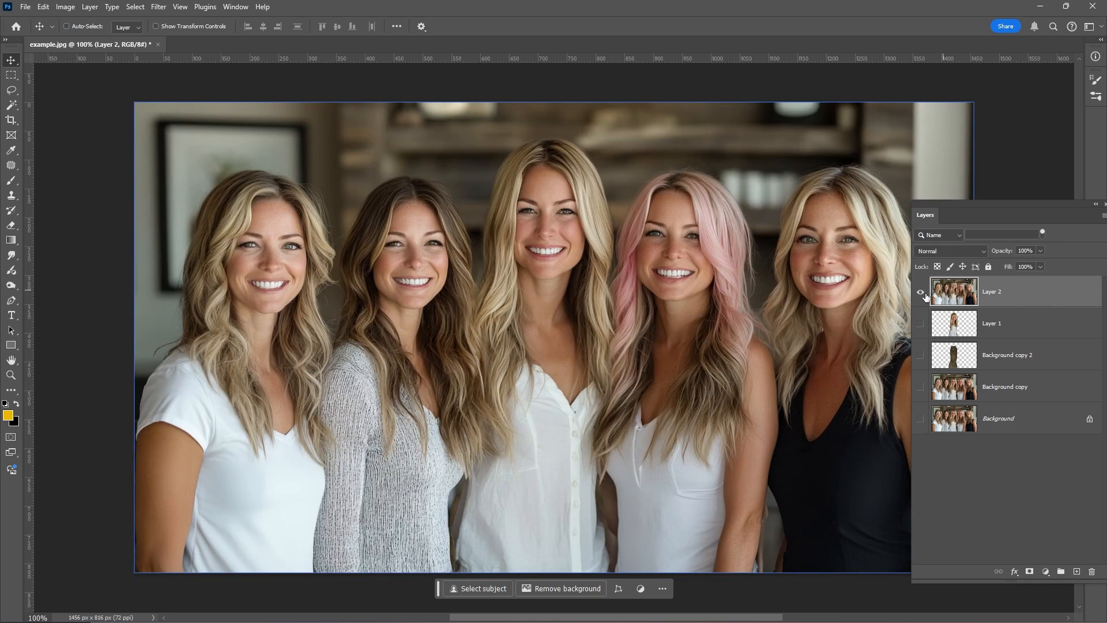
Lasso the gap between the grey sweater and the middle woman's lower shirt on Layer 2 and run Generative Fill with an empty prompt.
left_click(12, 90)
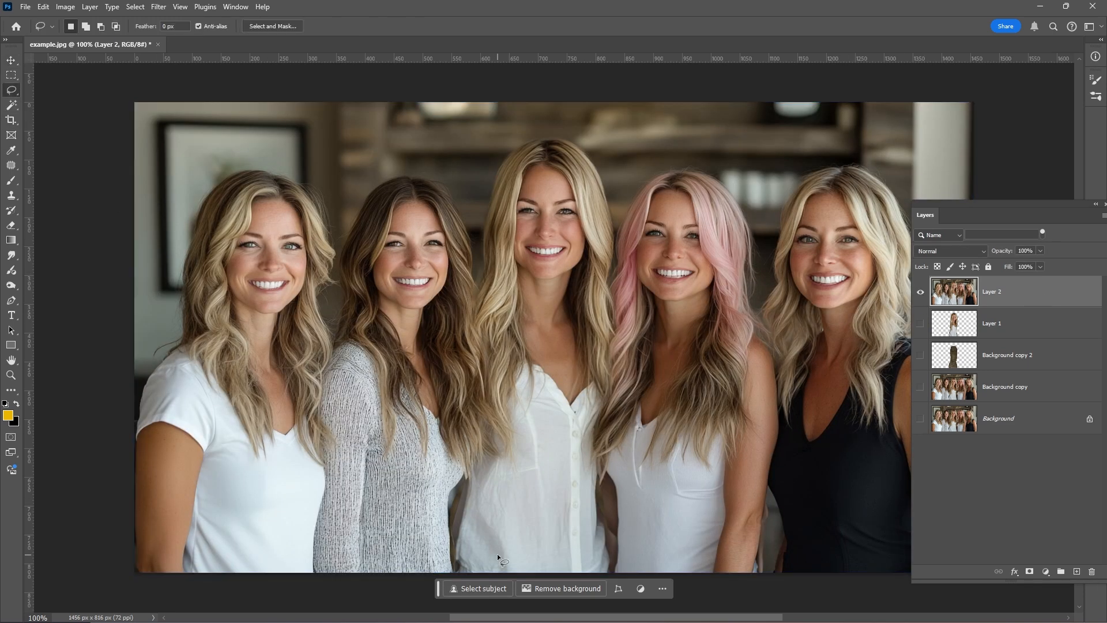
left_click_drag(467, 469, 460, 473)
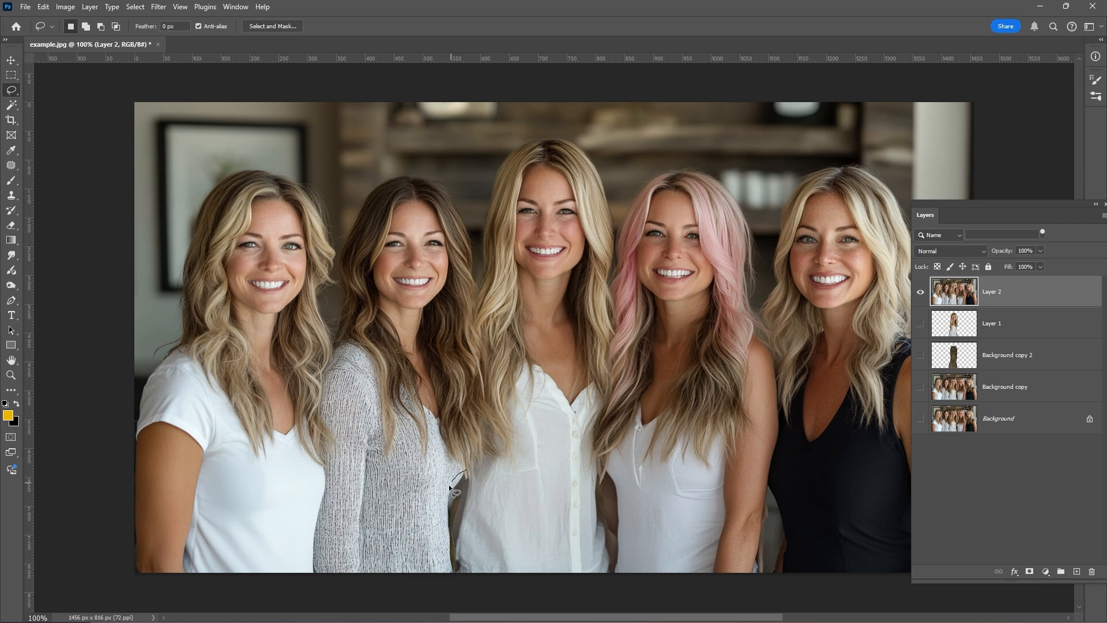
mouse_move(467, 596)
left_mouse_down()
mouse_move(482, 572)
mouse_move(487, 524)
left_mouse_up()
left_click_drag(467, 468, 462, 468)
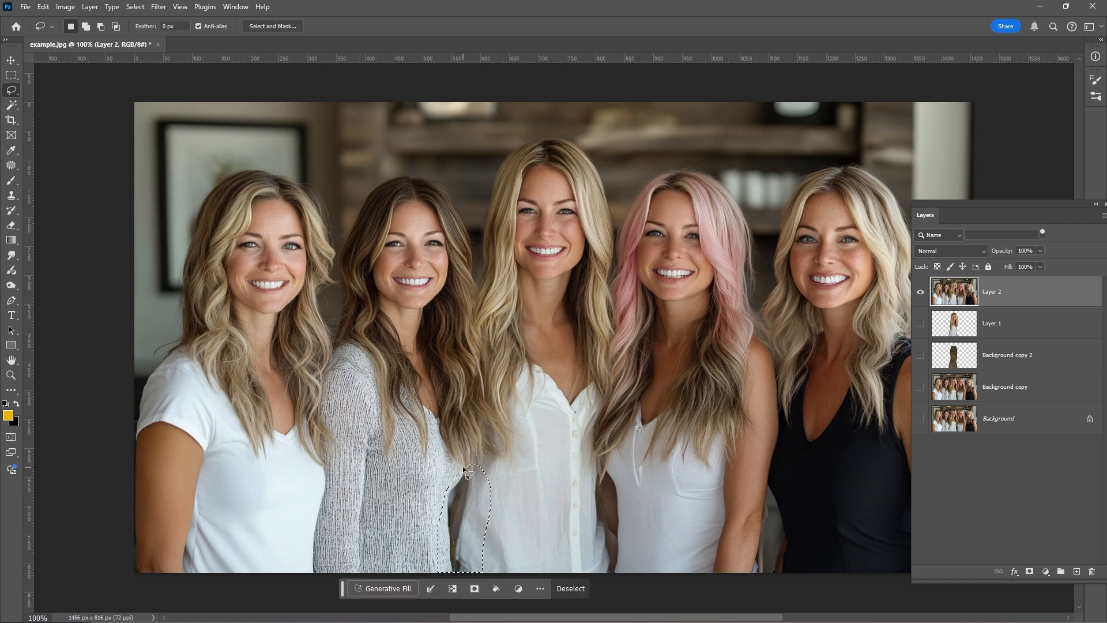
left_click(385, 587)
left_click(579, 592)
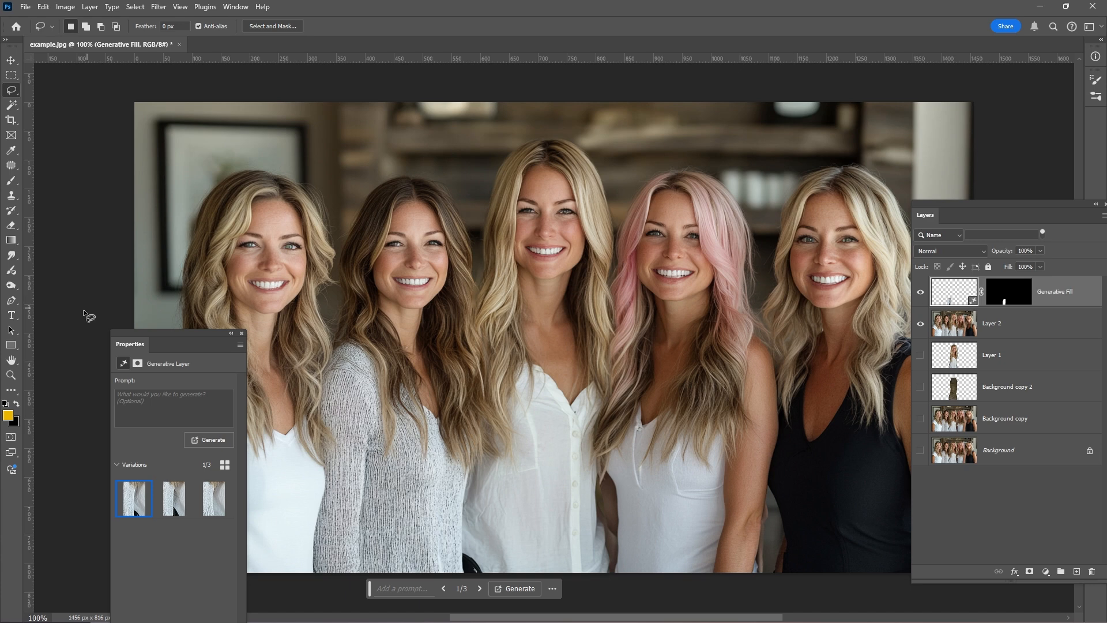
left_click(241, 334)
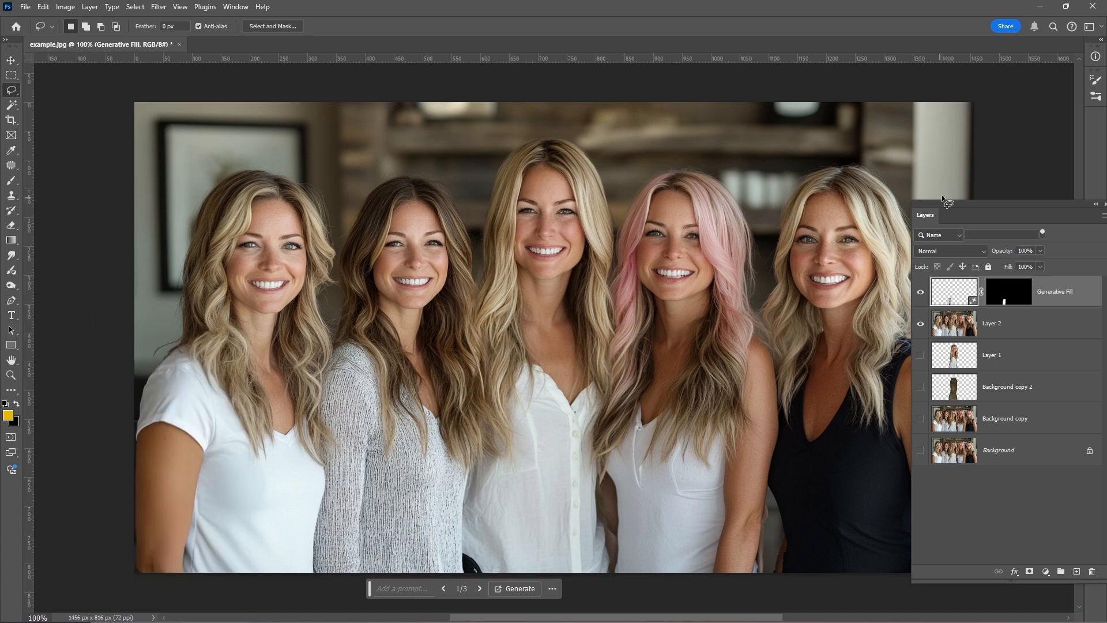
Compare the edited group photo with the original by isolating the Background layer and restoring the other layers' visibility, keeping the image unobstructed.
left_click_drag(944, 202, 984, 169)
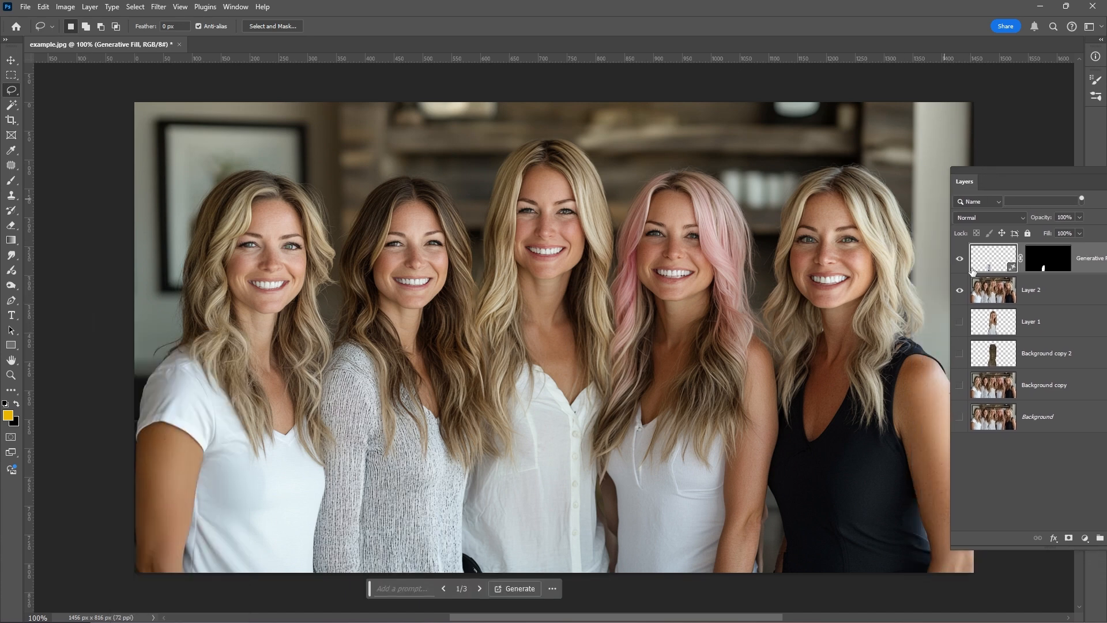
left_click(959, 419, "alt")
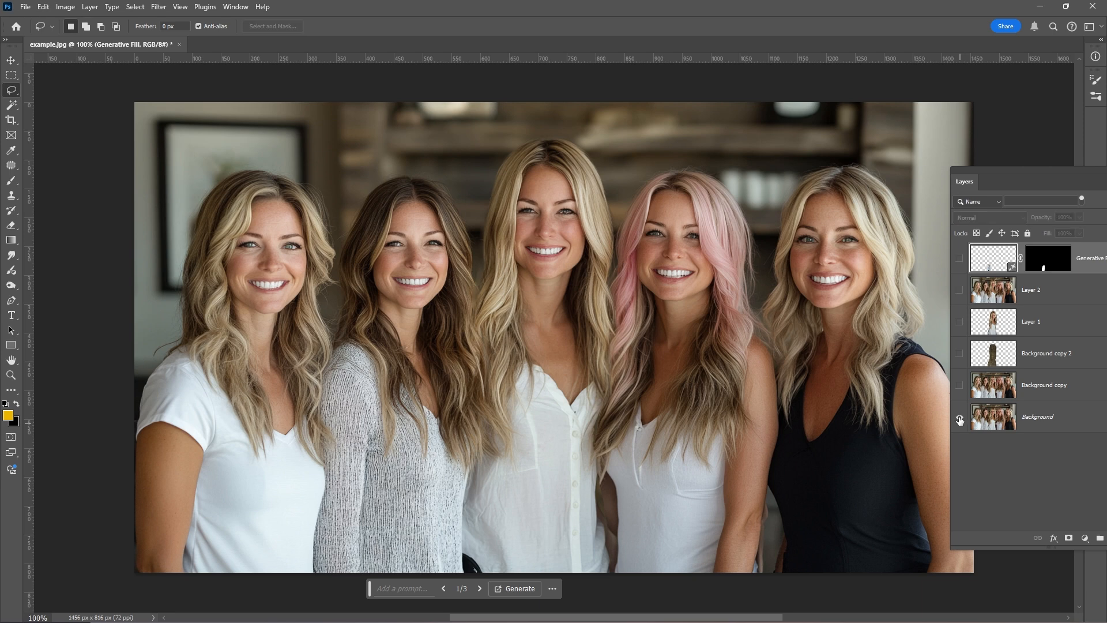
left_click(960, 420, "alt")
left_click_drag(980, 177, 1023, 179)
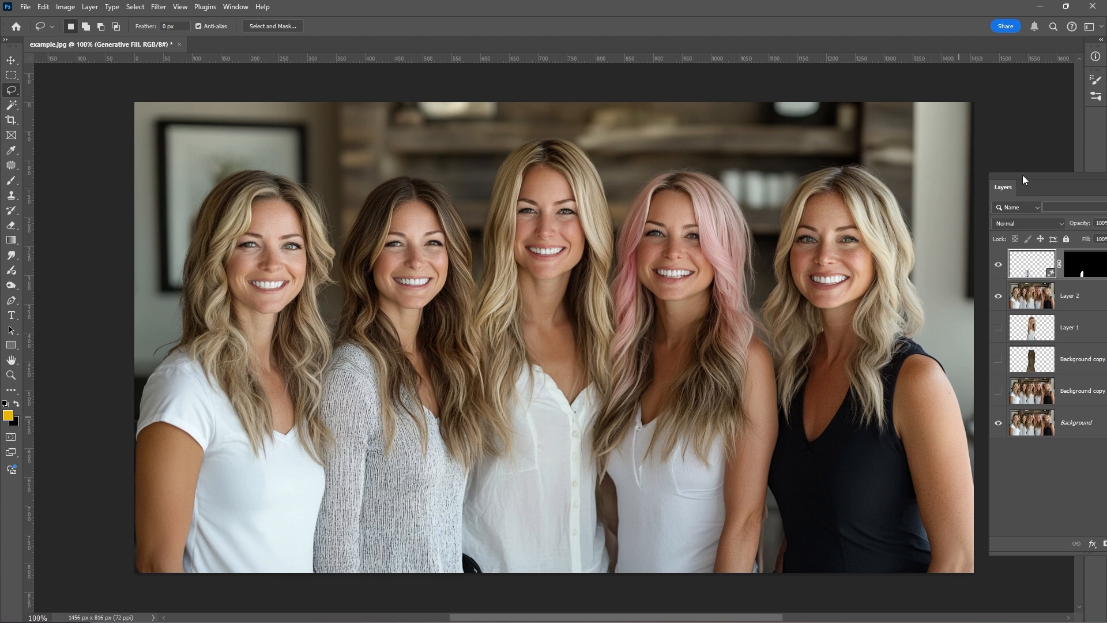